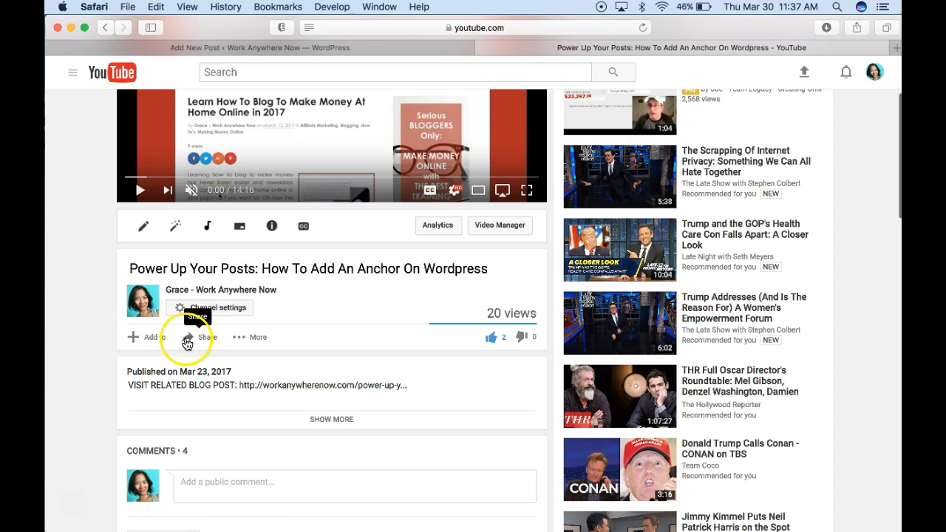
Open the sharing options of the "Power Up Your Posts" video and copy its embed code
{"action": "left_click", "coordinate": [207, 340]}
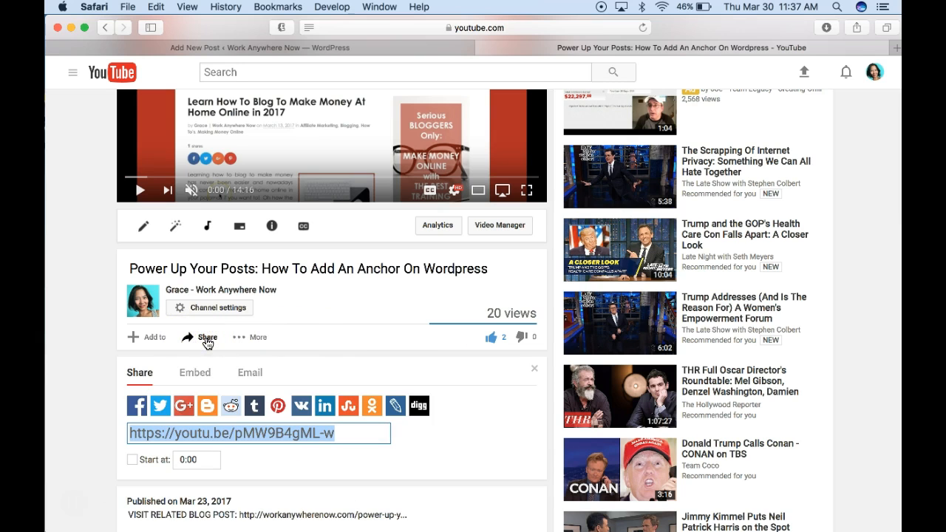
{"action": "scroll", "coordinate": [208, 344], "scroll_direction": "down", "scroll_amount": 3}
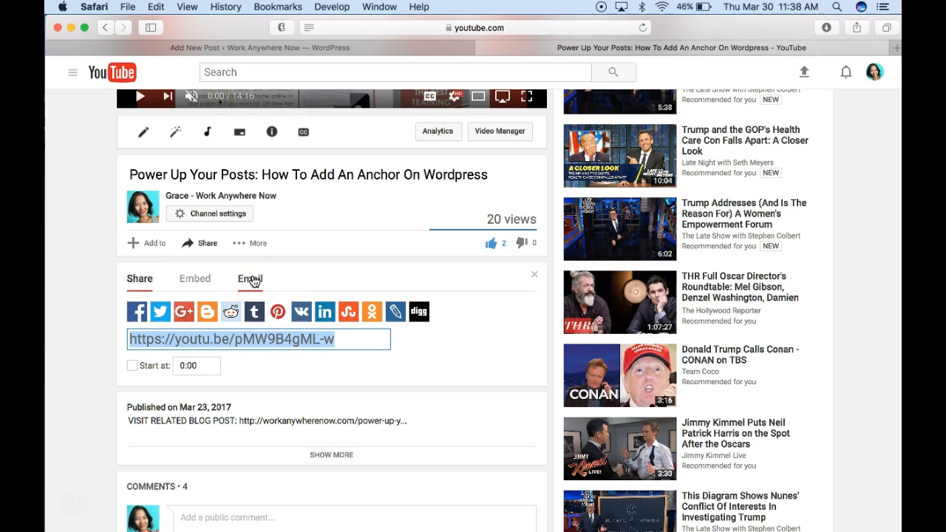
{"action": "left_click", "coordinate": [207, 282]}
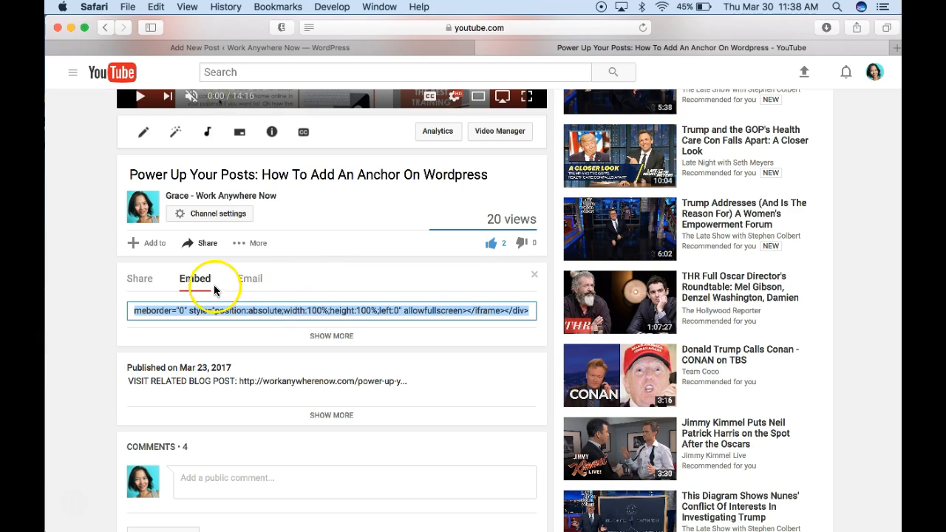
{"action": "right_click", "coordinate": [364, 315]}
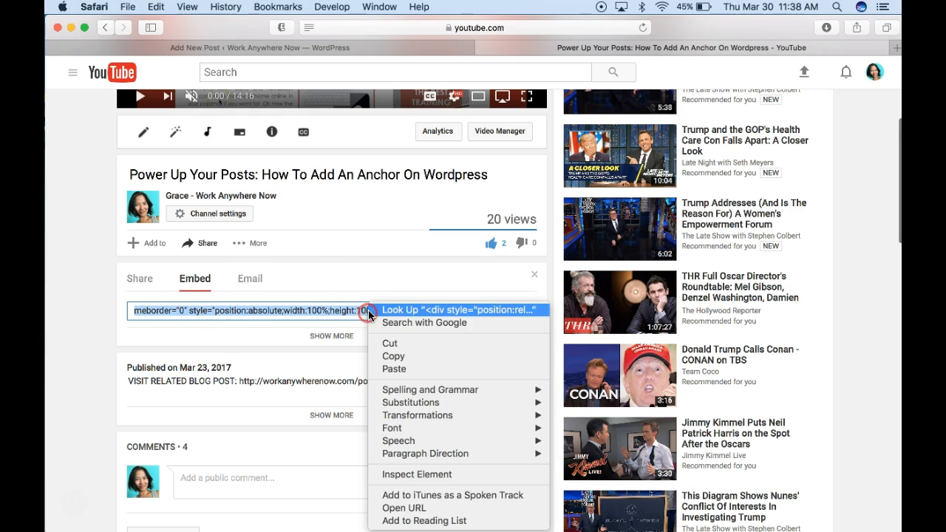
{"action": "left_click", "coordinate": [388, 356]}
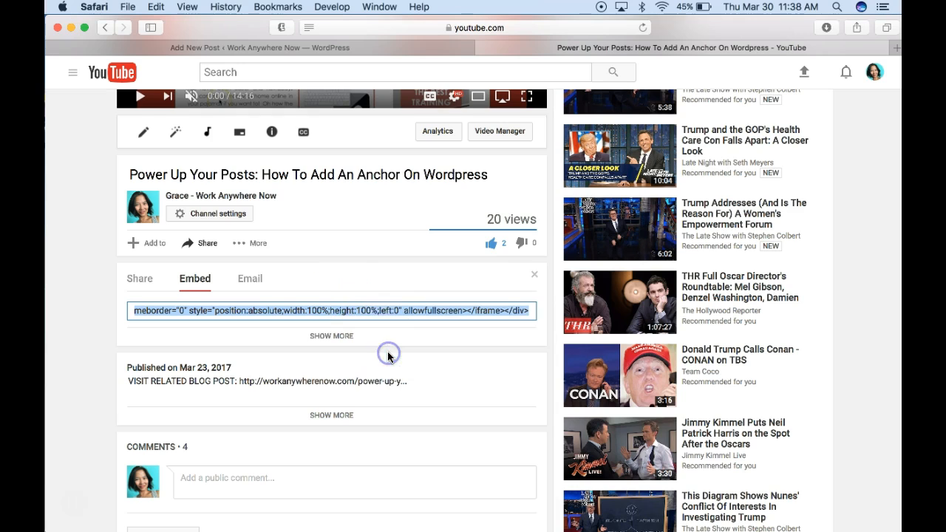
Expand the embed settings and examine the video preview and the options for suggested videos, player controls, title and privacy-enhanced mode
{"action": "left_click", "coordinate": [341, 338]}
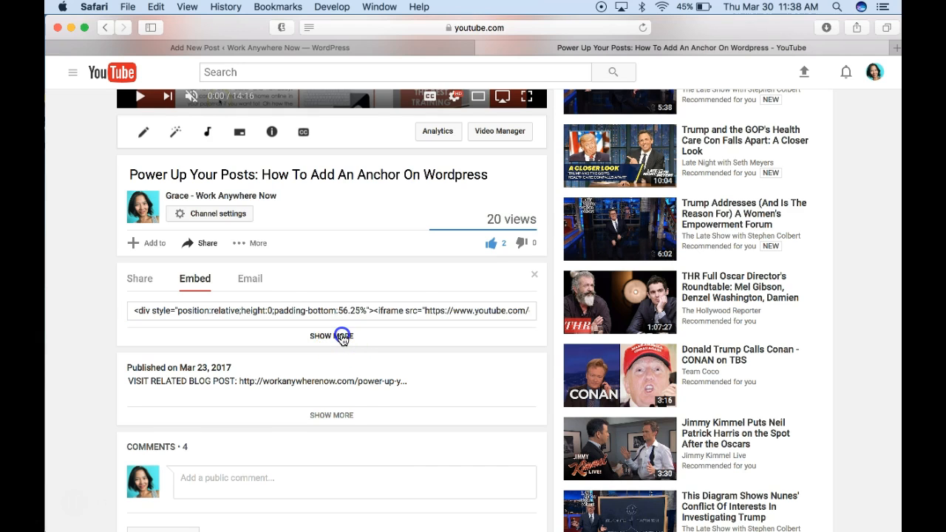
{"action": "scroll", "coordinate": [339, 338], "scroll_direction": "down", "scroll_amount": 4}
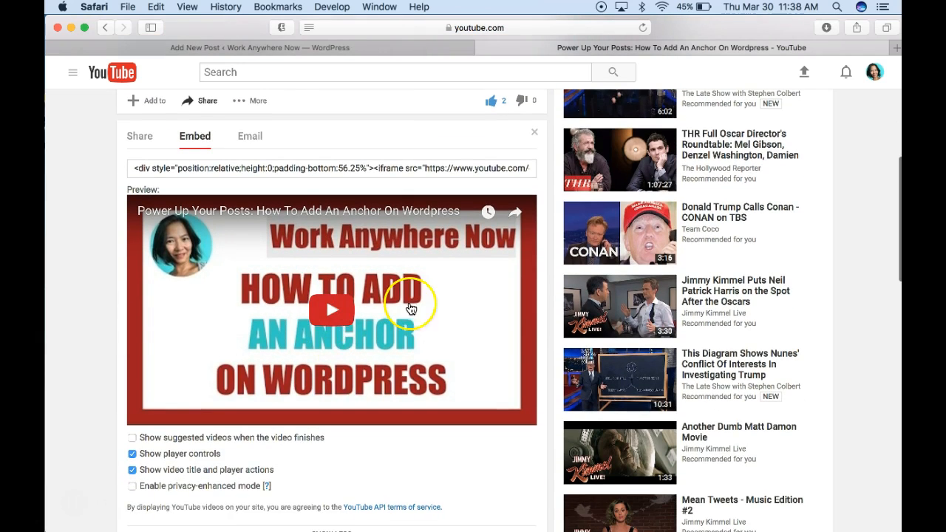
{"action": "scroll", "coordinate": [407, 318], "scroll_direction": "down", "scroll_amount": 3}
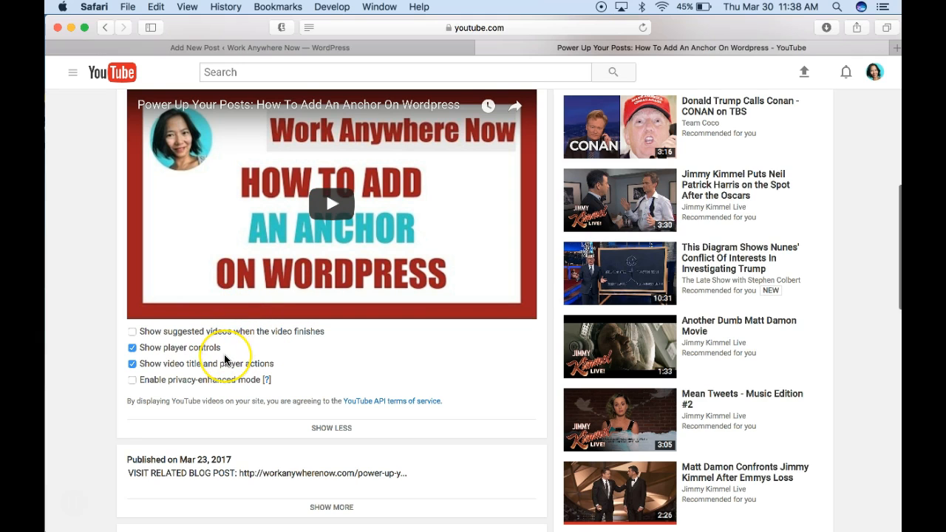
{"action": "scroll", "coordinate": [225, 359], "scroll_direction": "up", "scroll_amount": 1}
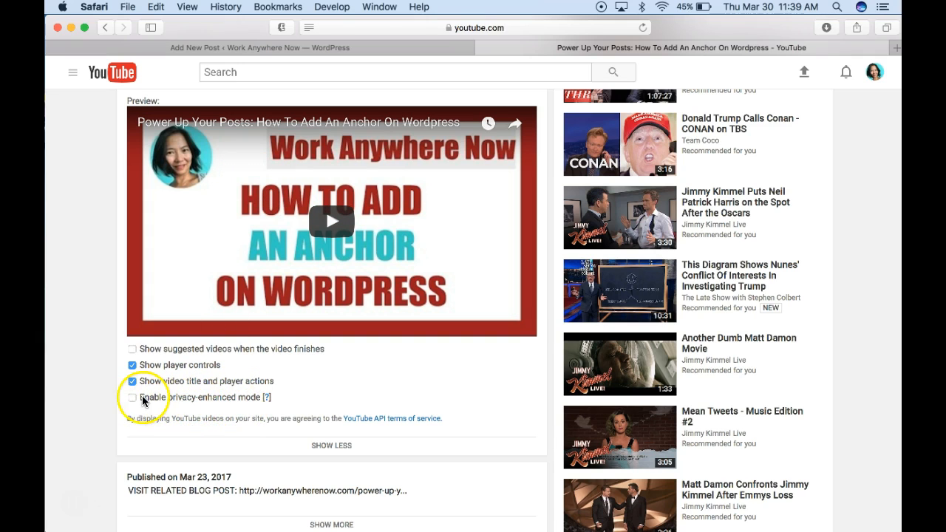
{"action": "scroll", "coordinate": [292, 388], "scroll_direction": "up", "scroll_amount": 1}
{"action": "scroll", "coordinate": [292, 387], "scroll_direction": "up", "scroll_amount": 2}
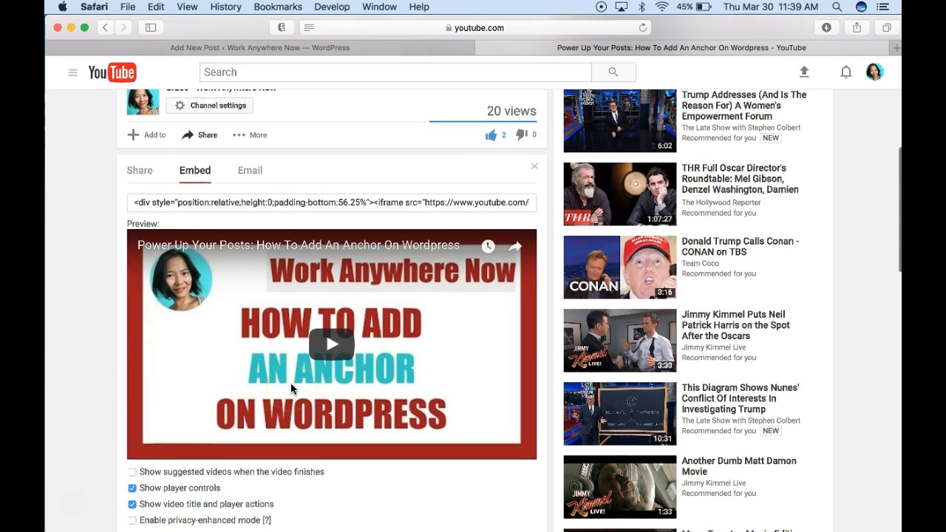
{"action": "scroll", "coordinate": [292, 388], "scroll_direction": "down", "scroll_amount": 3}
{"action": "scroll", "coordinate": [292, 388], "scroll_direction": "up", "scroll_amount": 2}
{"action": "scroll", "coordinate": [291, 388], "scroll_direction": "up", "scroll_amount": 2}
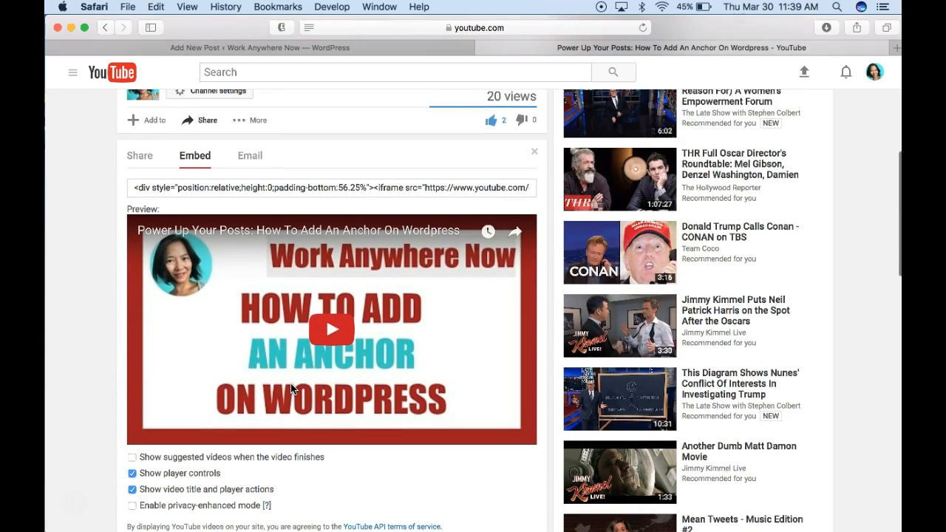
{"action": "scroll", "coordinate": [292, 388], "scroll_direction": "down", "scroll_amount": 3}
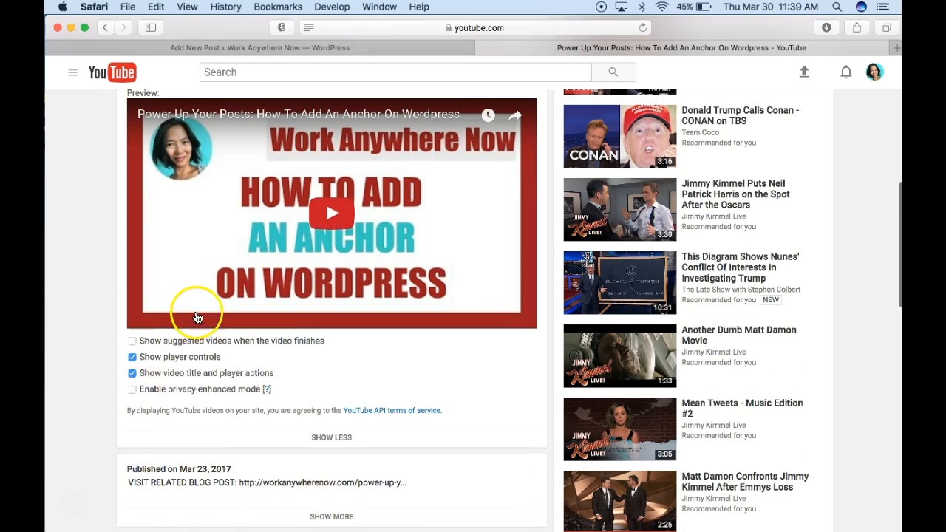
Copy the video's full embed code again from the embed settings
{"action": "scroll", "coordinate": [189, 306], "scroll_direction": "up", "scroll_amount": 4}
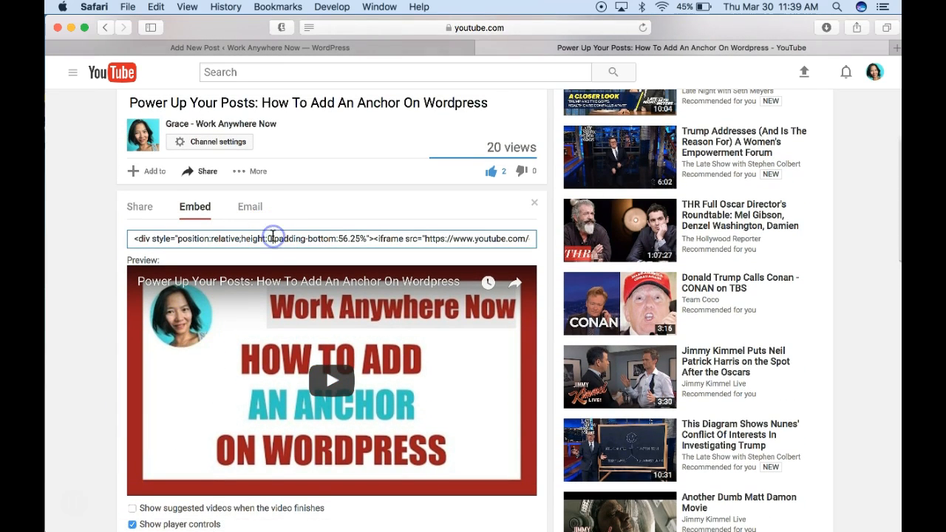
{"action": "left_click", "coordinate": [272, 238]}
{"action": "right_click", "coordinate": [272, 240]}
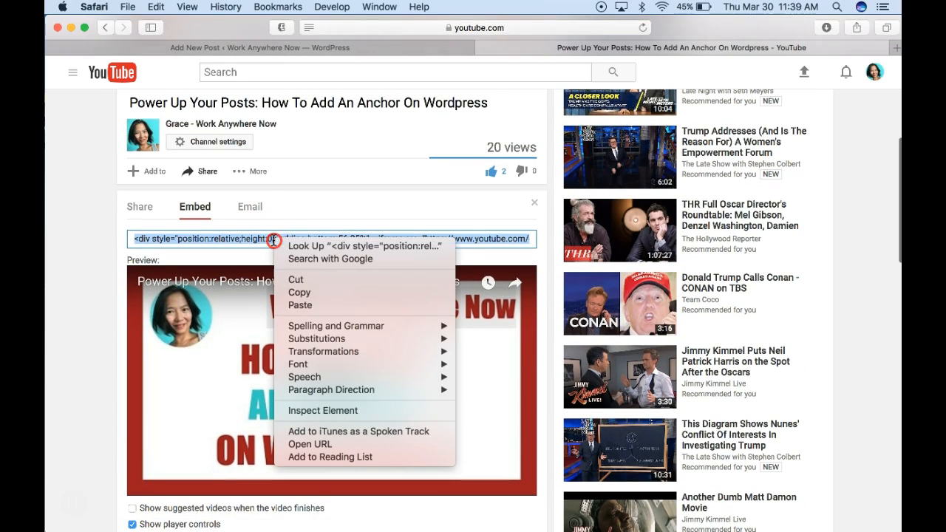
{"action": "left_click", "coordinate": [302, 289]}
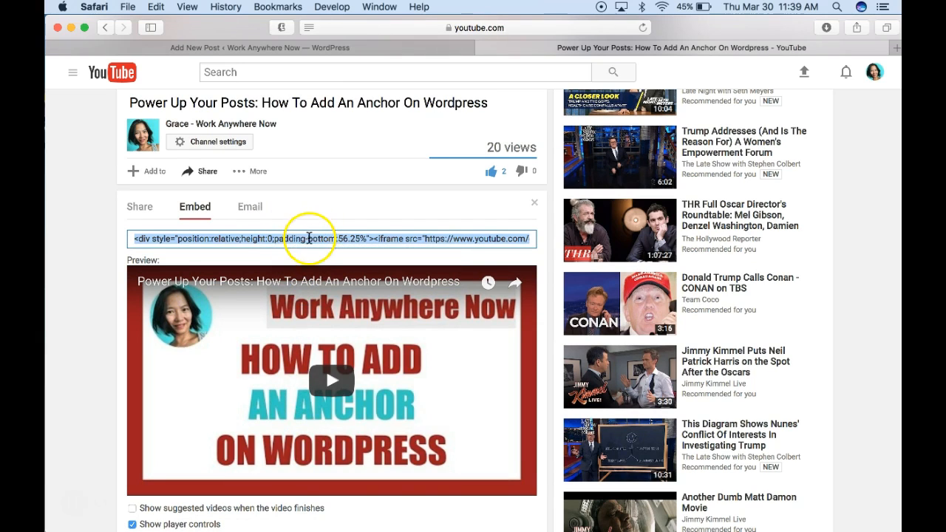
{"action": "left_click", "coordinate": [309, 239]}
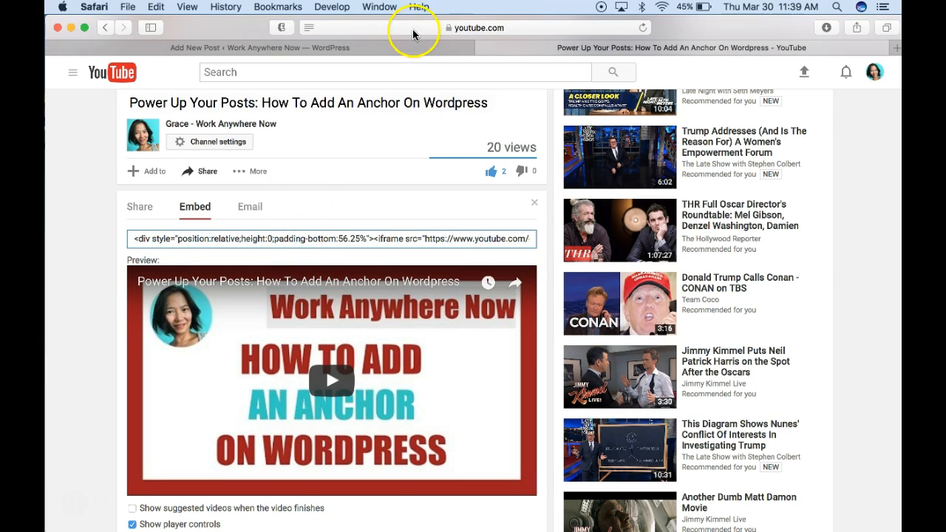
Switch to the WordPress draft post and place the cursor on the empty line below "I'm about to embed this video here:"
{"action": "left_click", "coordinate": [370, 50]}
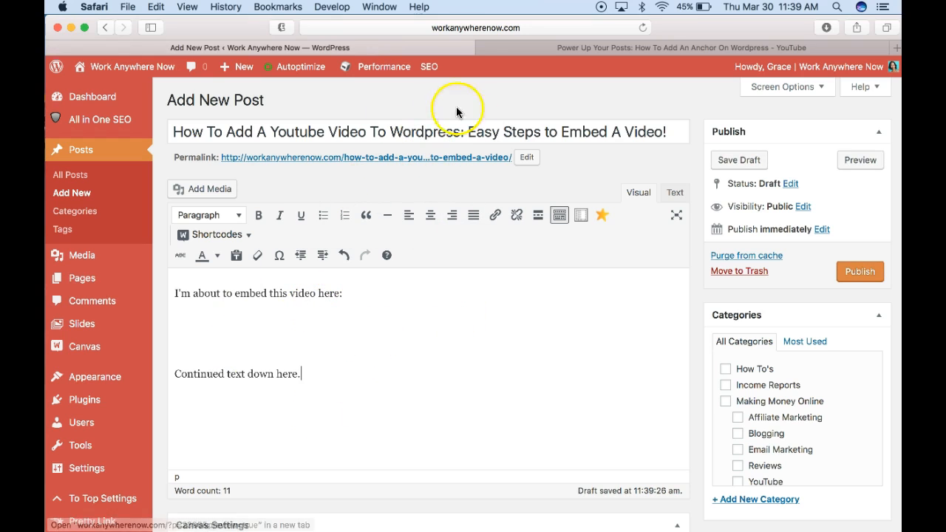
{"action": "left_click", "coordinate": [377, 339]}
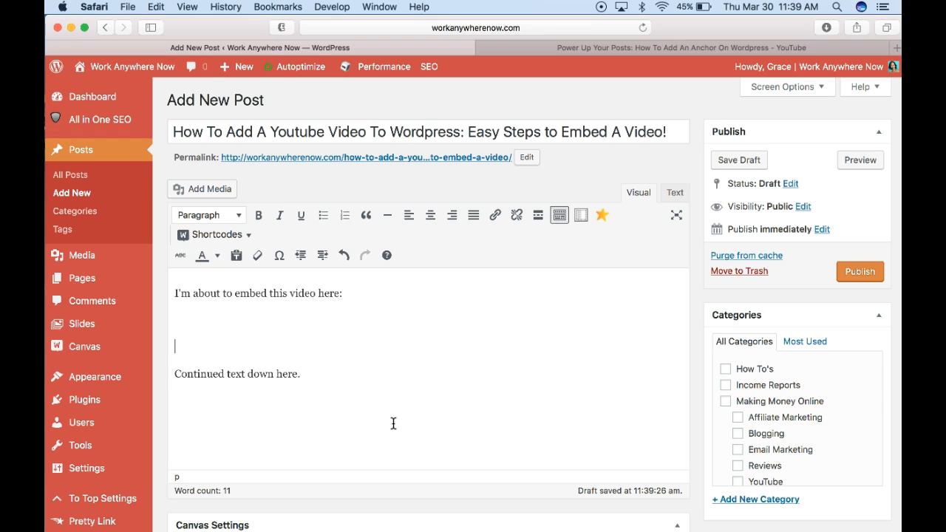
{"action": "left_click", "coordinate": [375, 339]}
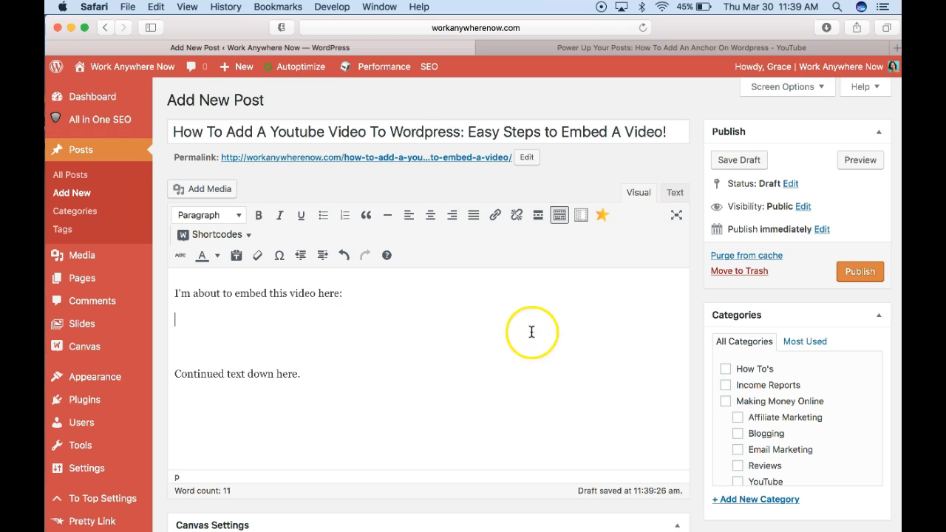
Compare the post's HTML source with its visual view to find the gap between the two paragraphs
{"action": "left_click", "coordinate": [675, 193]}
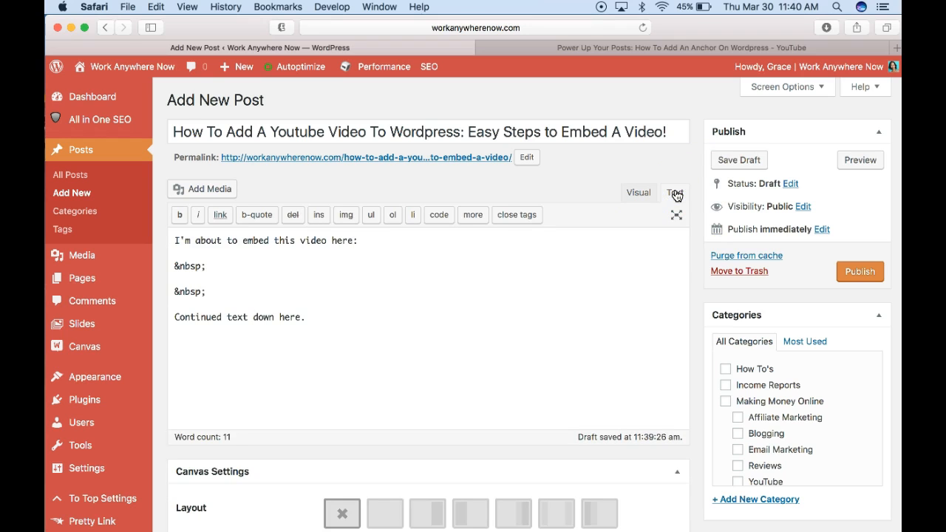
{"action": "left_click", "coordinate": [256, 278]}
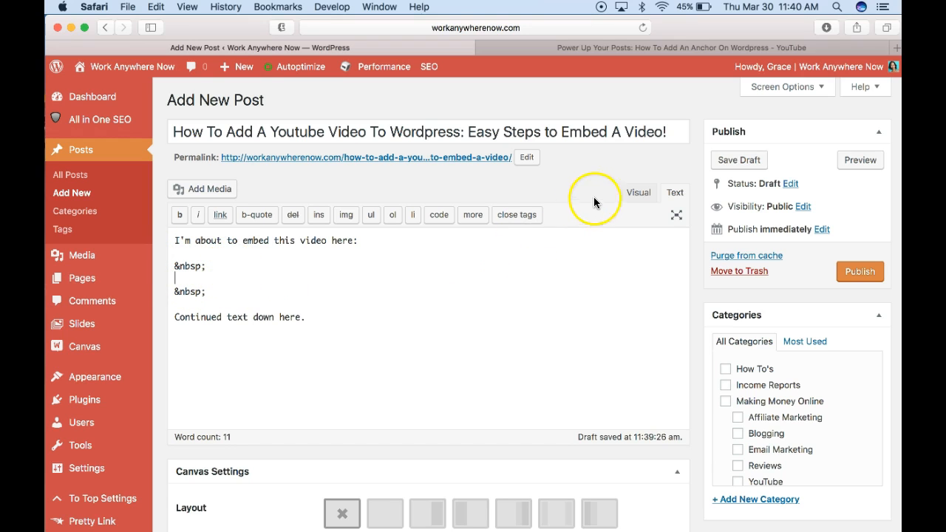
{"action": "left_click", "coordinate": [634, 195]}
{"action": "left_click", "coordinate": [326, 312]}
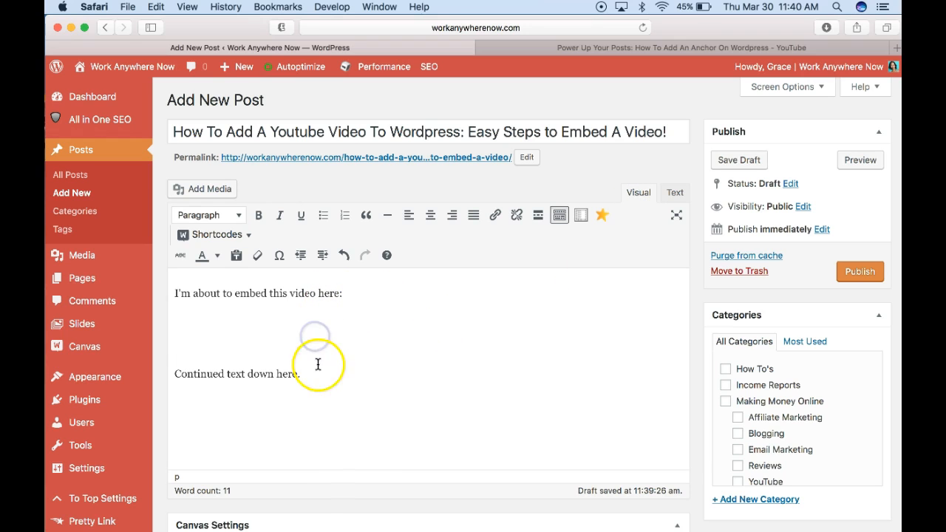
Paste the copied embed code into the post's HTML source between the two &nbsp; lines
{"action": "left_click", "coordinate": [674, 193]}
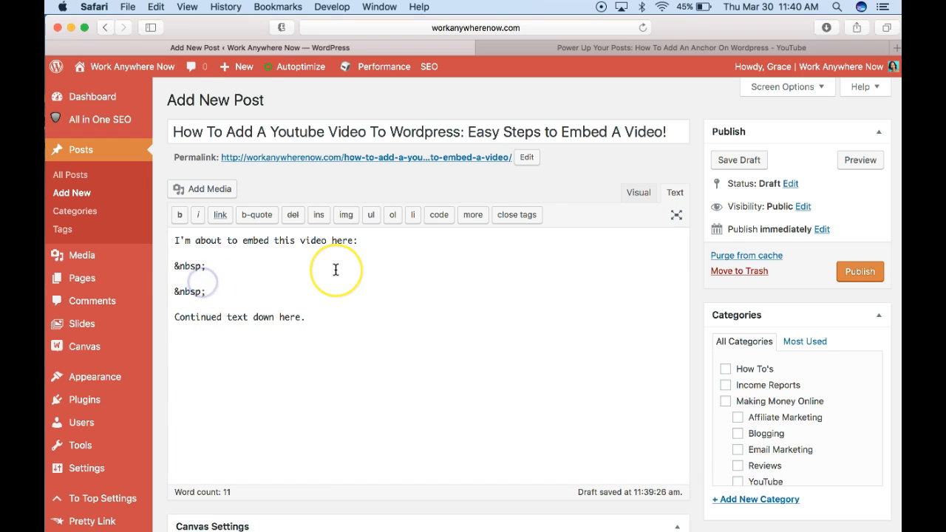
{"action": "key", "text": "Return"}
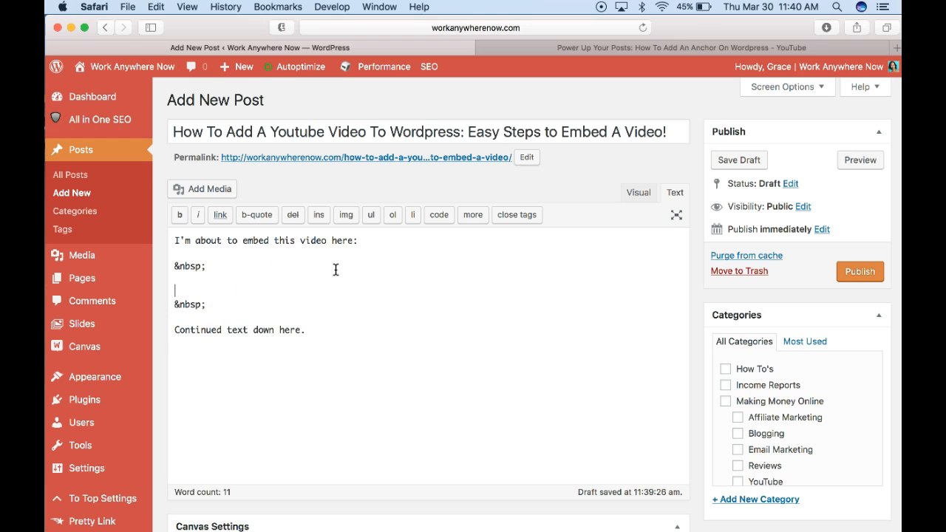
{"action": "key", "text": "BackSpace"}
{"action": "key", "text": "super+v"}
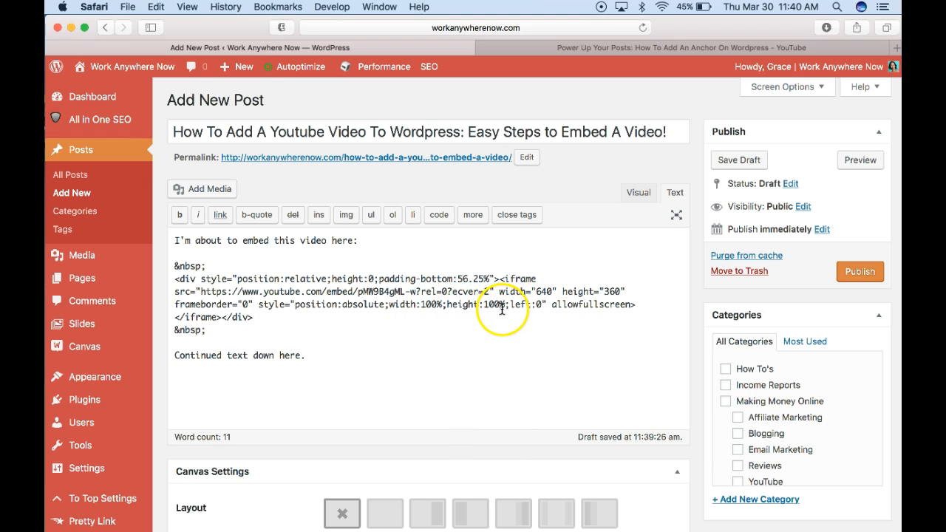
Return the post to the visual view and delete the empty line above the embedded video
{"action": "left_click", "coordinate": [639, 196]}
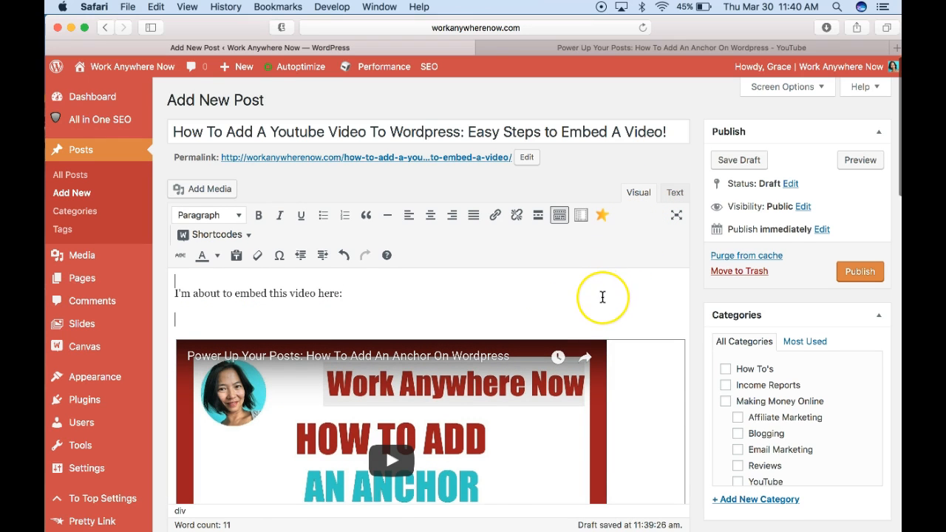
{"action": "scroll", "coordinate": [602, 296], "scroll_direction": "down", "scroll_amount": 10}
{"action": "scroll", "coordinate": [602, 297], "scroll_direction": "down", "scroll_amount": 3}
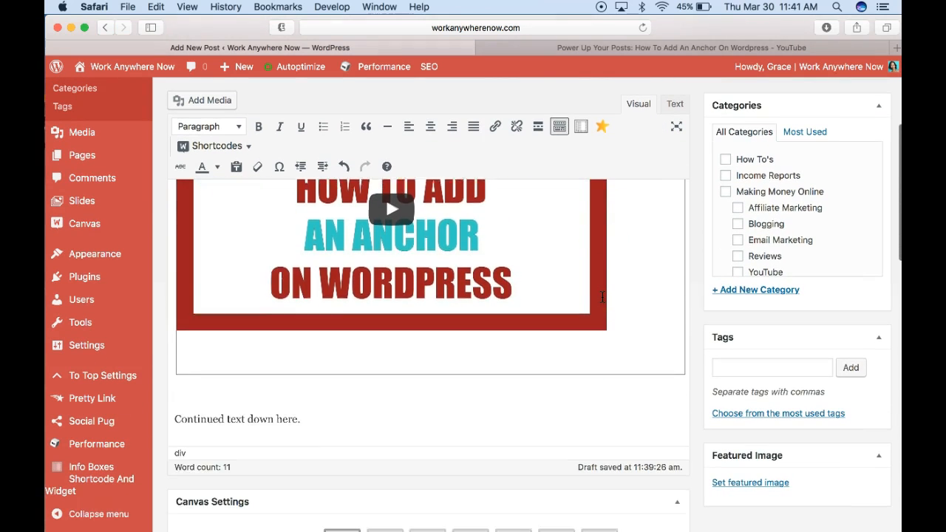
{"action": "left_click", "coordinate": [504, 337]}
{"action": "left_click", "coordinate": [424, 375]}
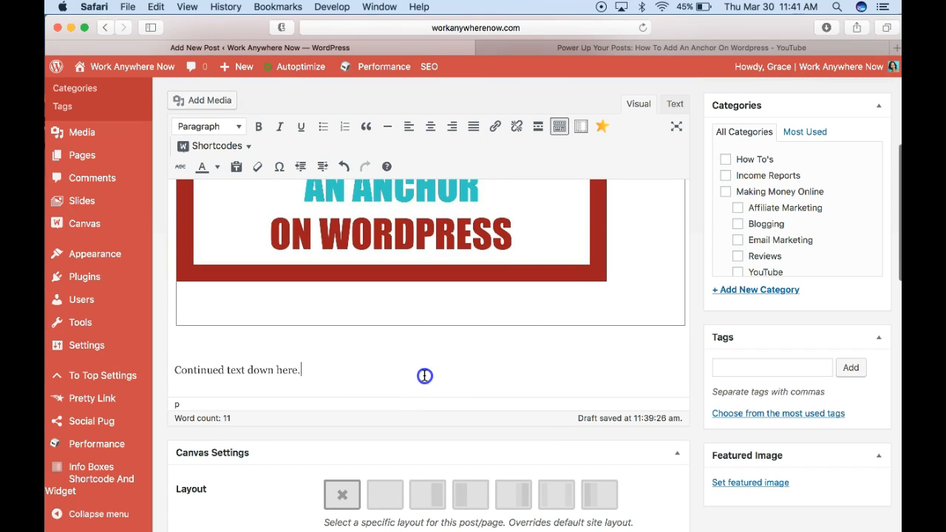
{"action": "scroll", "coordinate": [419, 350], "scroll_direction": "up", "scroll_amount": 10}
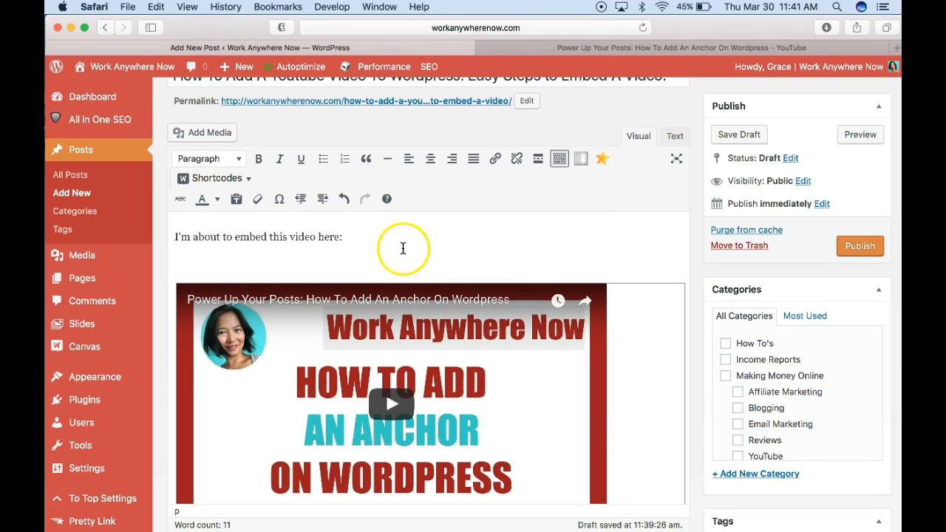
{"action": "key", "text": "BackSpace"}
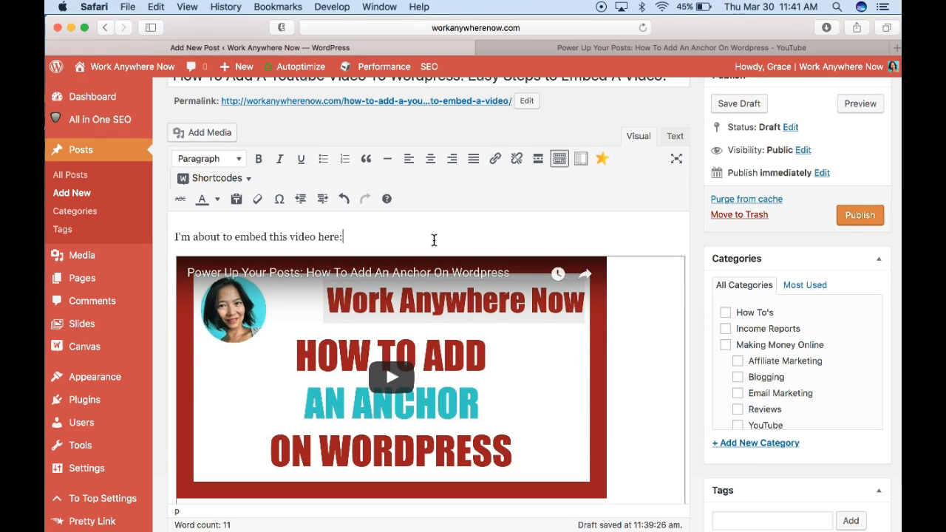
Preview the post on the site and check the area between the two paragraphs where the video is embedded
{"action": "scroll", "coordinate": [434, 240], "scroll_direction": "down", "scroll_amount": 5}
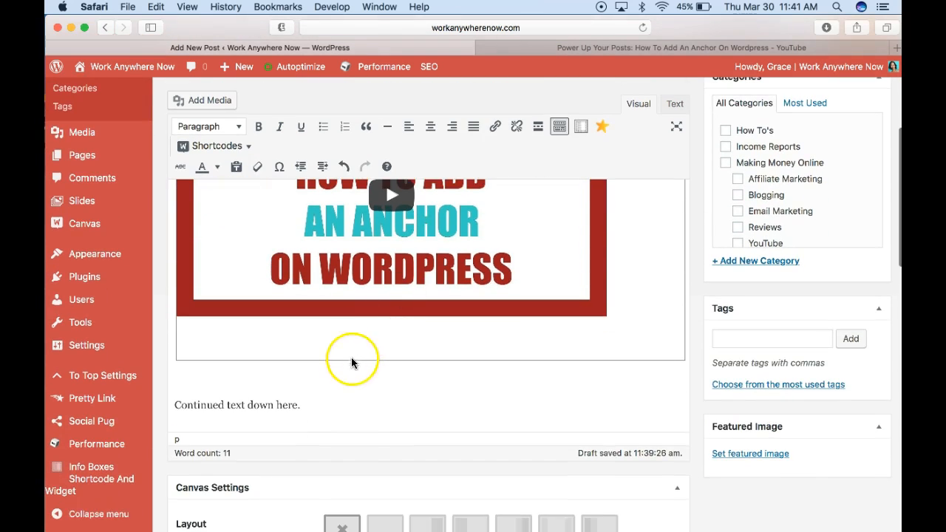
{"action": "scroll", "coordinate": [351, 373], "scroll_direction": "up", "scroll_amount": 5}
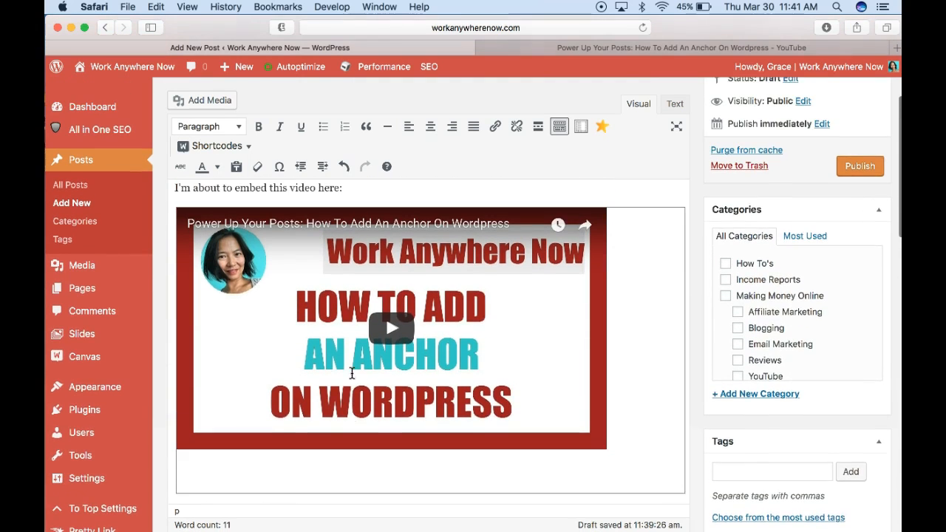
{"action": "scroll", "coordinate": [561, 298], "scroll_direction": "up", "scroll_amount": 2}
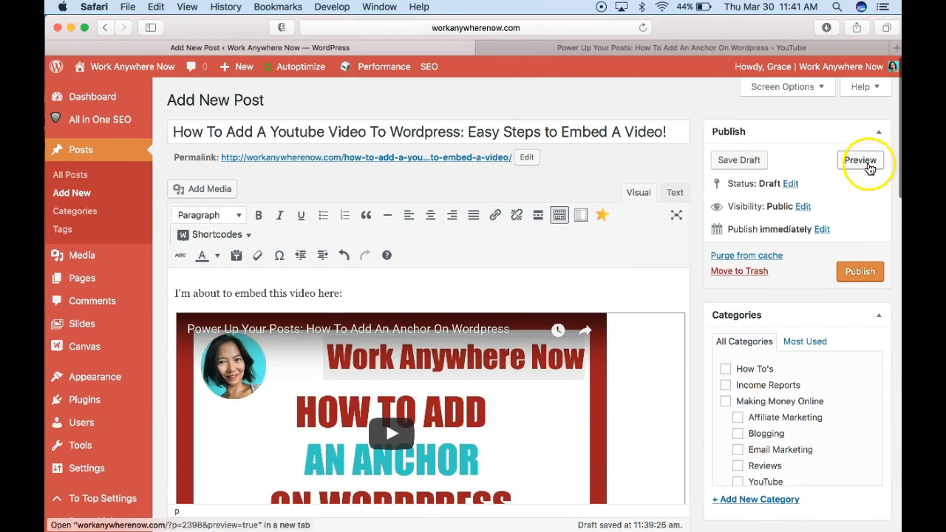
{"action": "left_click", "coordinate": [866, 166]}
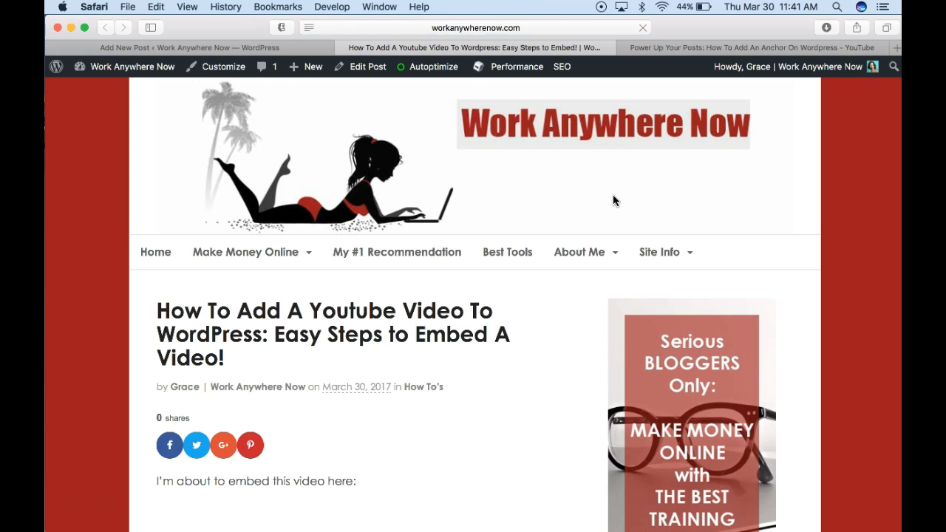
{"action": "mouse_move", "coordinate": [579, 251]}
{"action": "scroll", "coordinate": [540, 355], "scroll_direction": "down", "scroll_amount": 5}
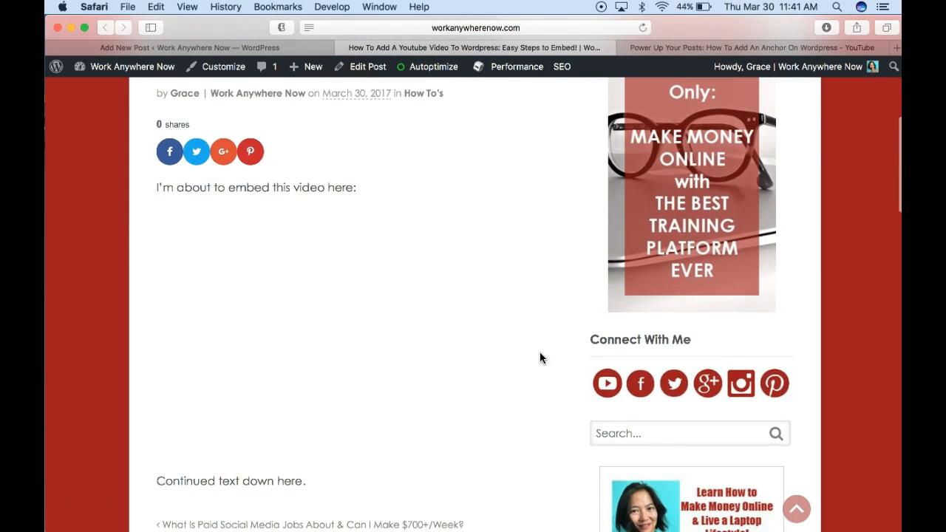
Reload the post preview and check how the embedded video sits between the two paragraphs
{"action": "scroll", "coordinate": [535, 357], "scroll_direction": "down", "scroll_amount": 1}
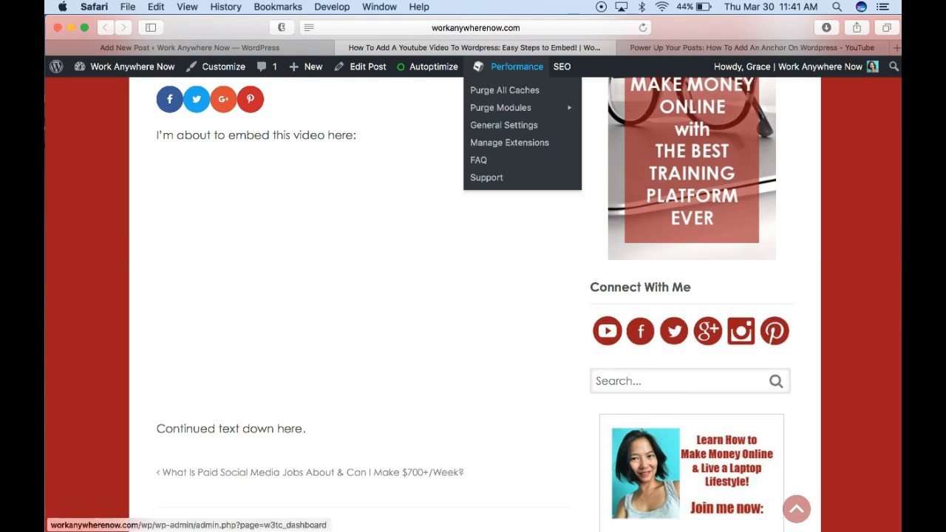
{"action": "left_click", "coordinate": [642, 27]}
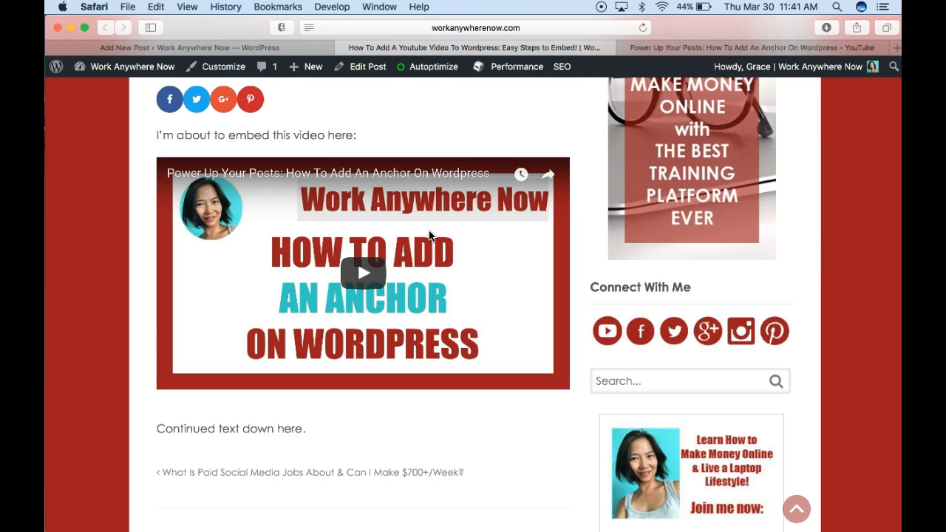
{"action": "scroll", "coordinate": [440, 395], "scroll_direction": "down", "scroll_amount": 4}
{"action": "scroll", "coordinate": [440, 394], "scroll_direction": "up", "scroll_amount": 2}
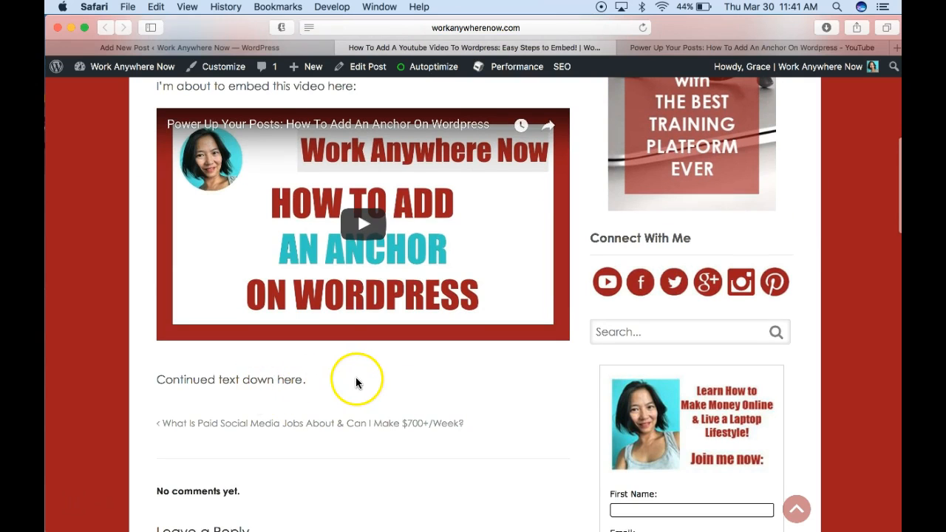
{"action": "scroll", "coordinate": [355, 380], "scroll_direction": "up", "scroll_amount": 3}
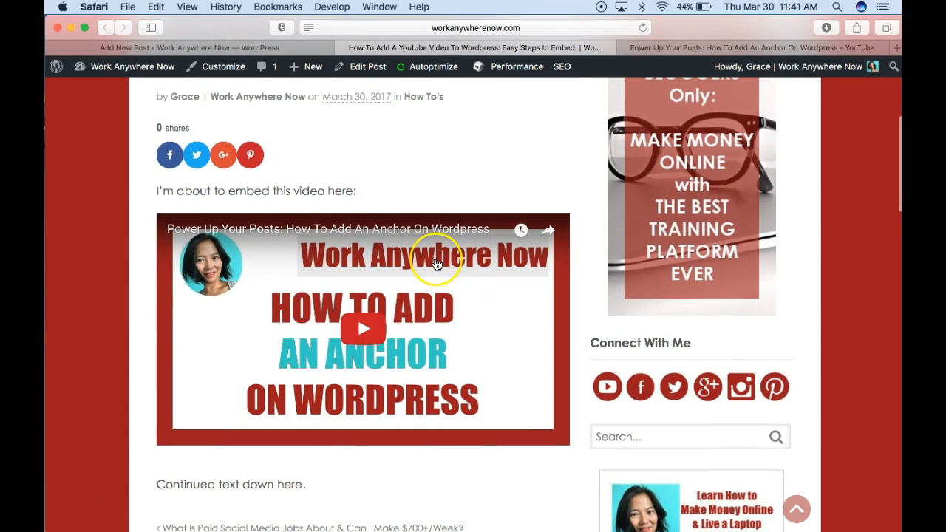
{"action": "scroll", "coordinate": [436, 260], "scroll_direction": "up", "scroll_amount": 3}
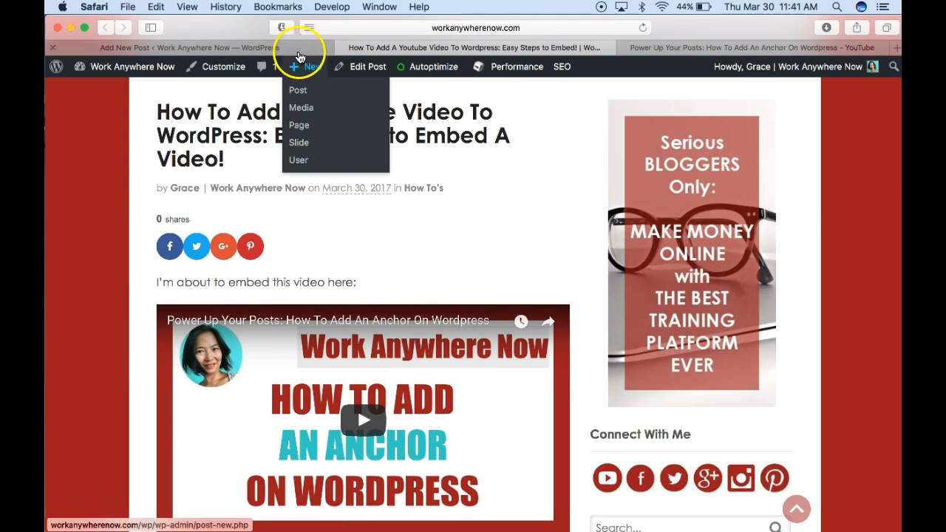
Return to the post editor and select the embedded video to look at the alignment options
{"action": "left_click", "coordinate": [294, 47]}
{"action": "scroll", "coordinate": [468, 240], "scroll_direction": "down", "scroll_amount": 3}
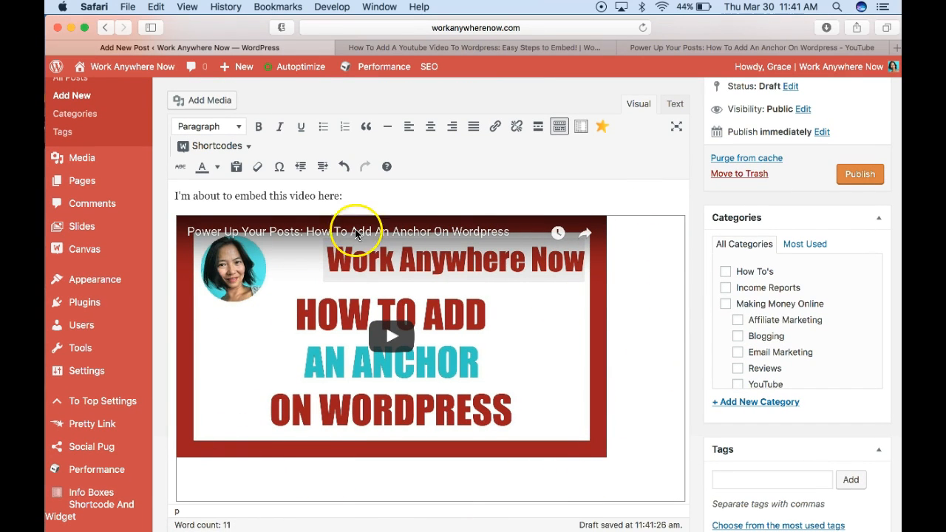
{"action": "left_click", "coordinate": [461, 243]}
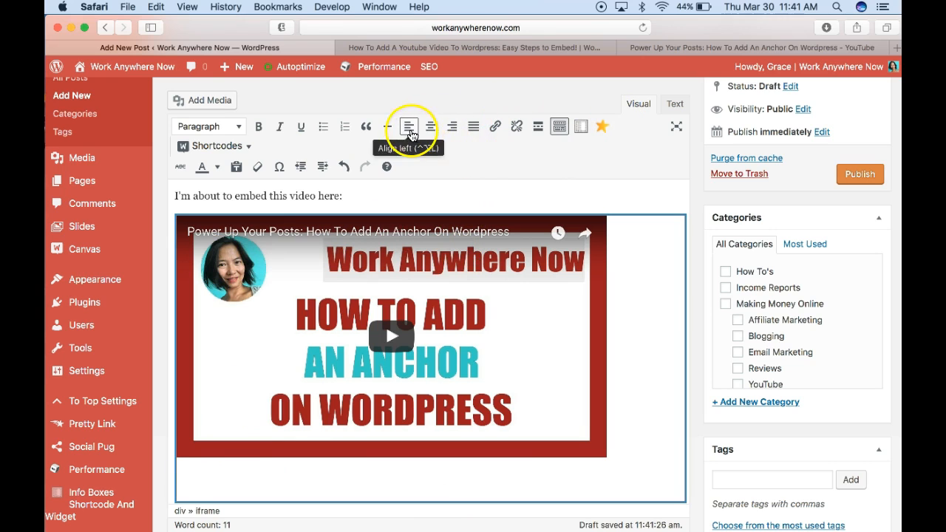
{"action": "left_click", "coordinate": [532, 184]}
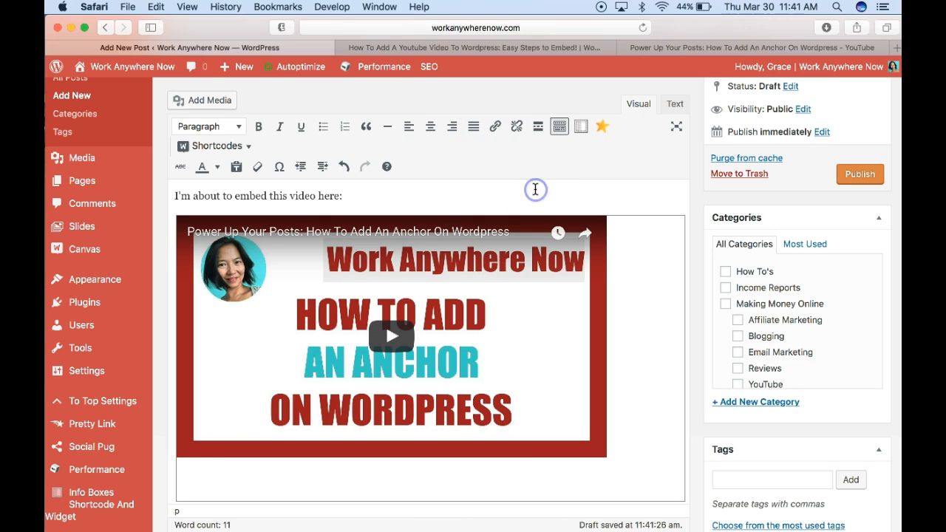
Try to center the video by wrapping its embed code in <center></center> in the HTML source, and check the visual view
{"action": "left_click", "coordinate": [676, 104]}
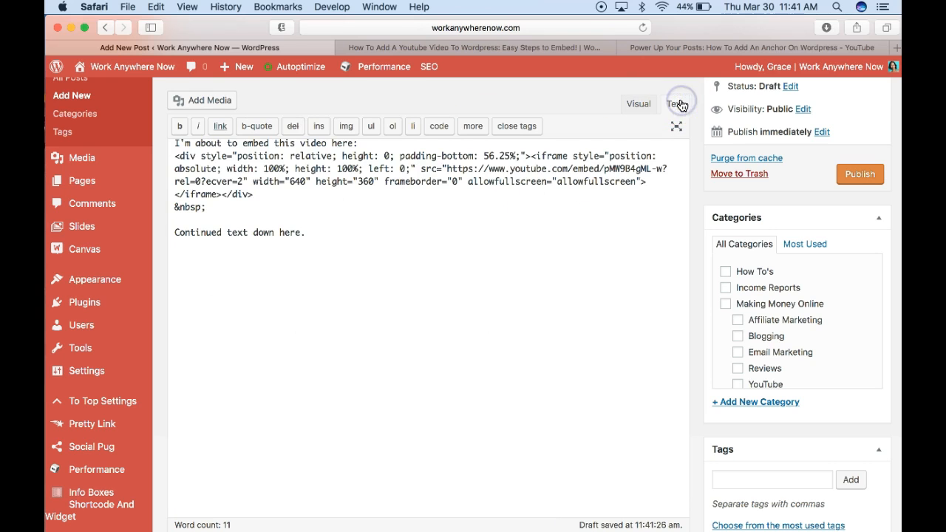
{"action": "scroll", "coordinate": [607, 271], "scroll_direction": "up", "scroll_amount": 2}
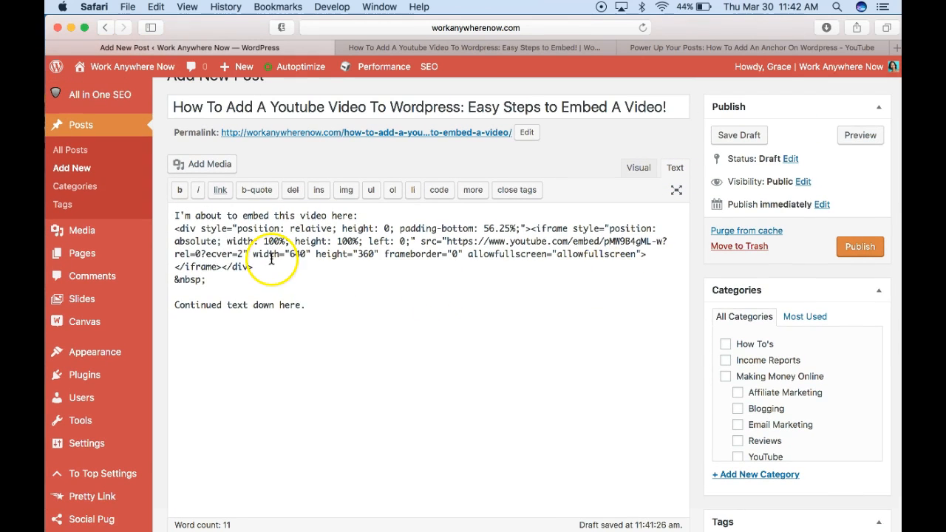
{"action": "left_click", "coordinate": [175, 229]}
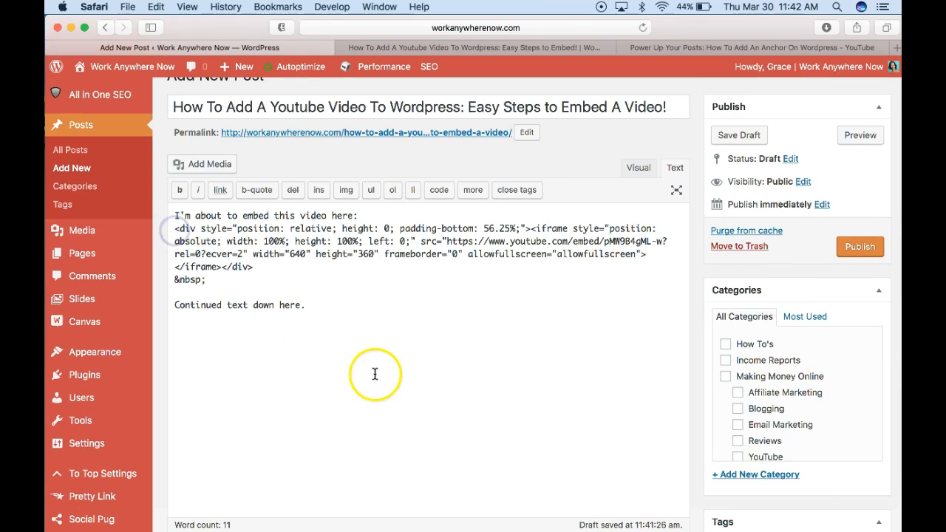
{"action": "type", "text": "<"}
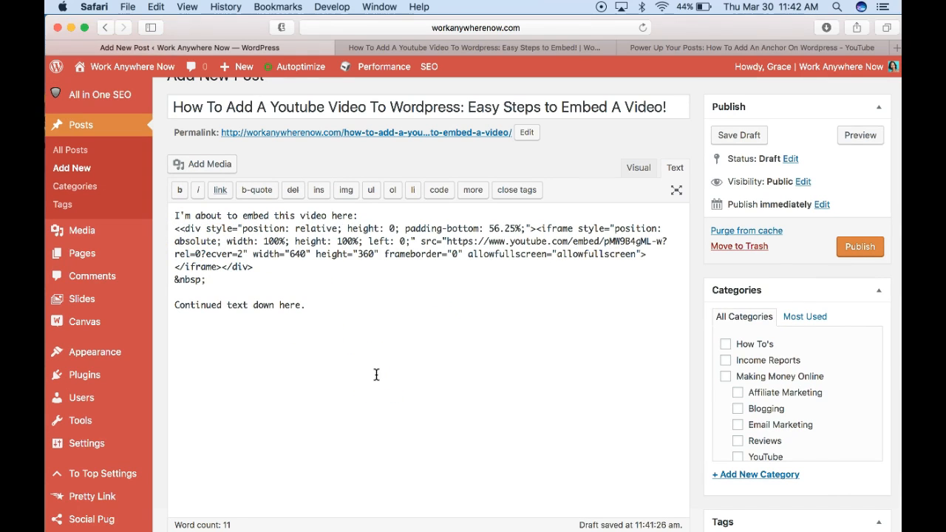
{"action": "type", "text": "center"}
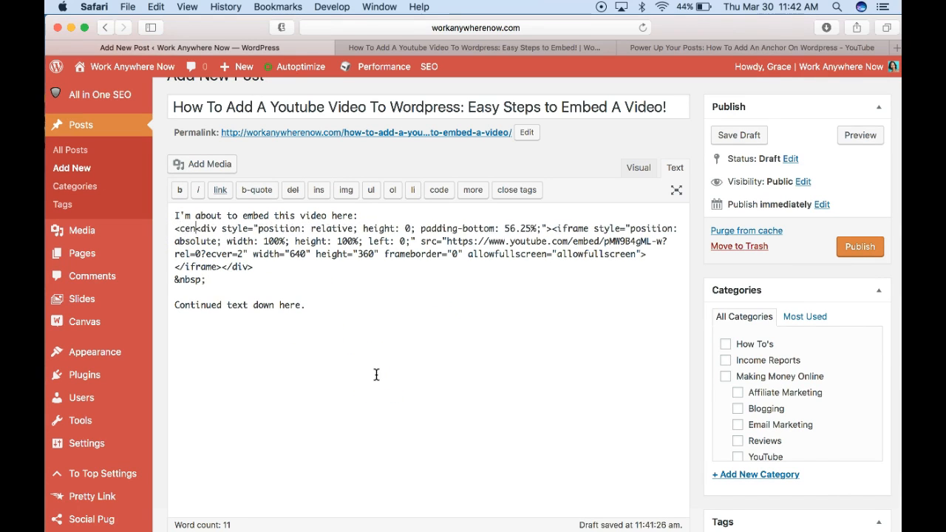
{"action": "type", "text": ">"}
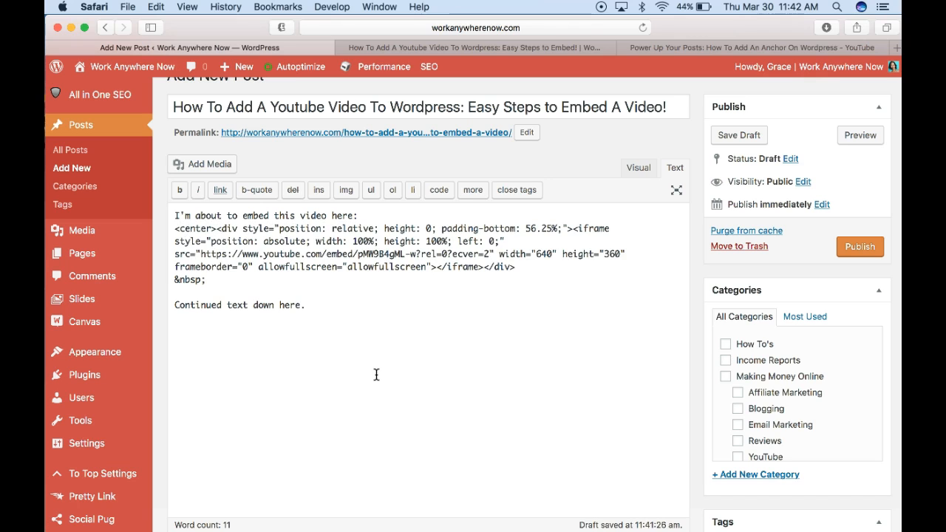
{"action": "left_click", "coordinate": [551, 264]}
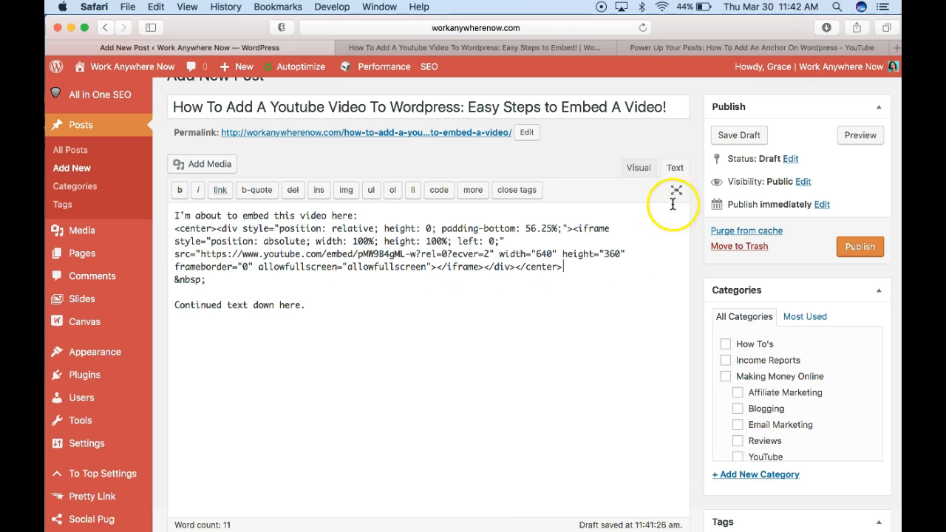
{"action": "left_click", "coordinate": [640, 169]}
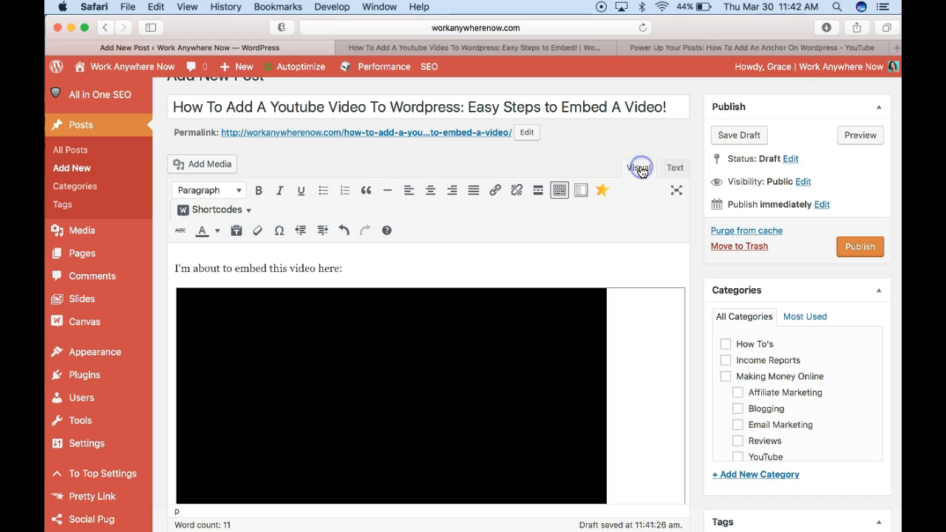
{"action": "scroll", "coordinate": [627, 224], "scroll_direction": "down", "scroll_amount": 3}
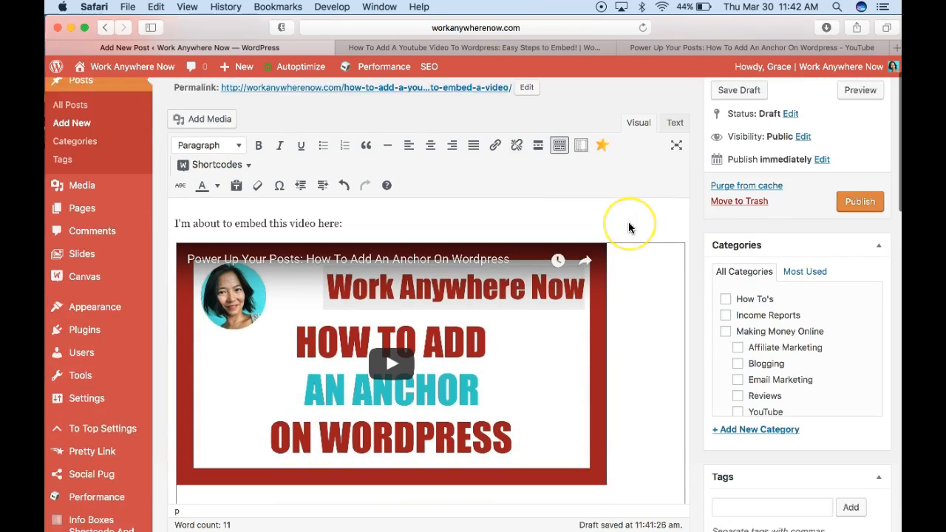
{"action": "scroll", "coordinate": [619, 346], "scroll_direction": "down", "scroll_amount": 3}
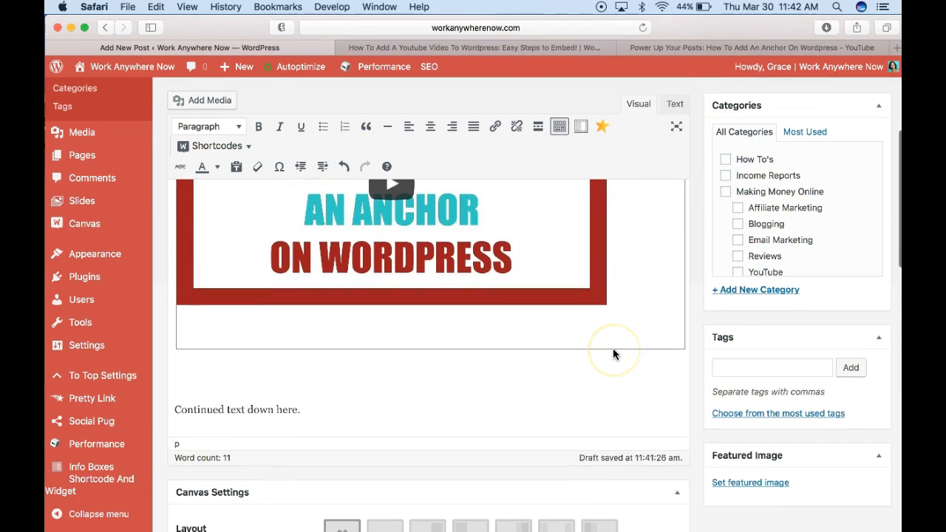
Try moving the </center> tag in the HTML source to after the embed code's closing </div>, and check the visual view
{"action": "scroll", "coordinate": [612, 348], "scroll_direction": "up", "scroll_amount": 5}
{"action": "left_click", "coordinate": [674, 103]}
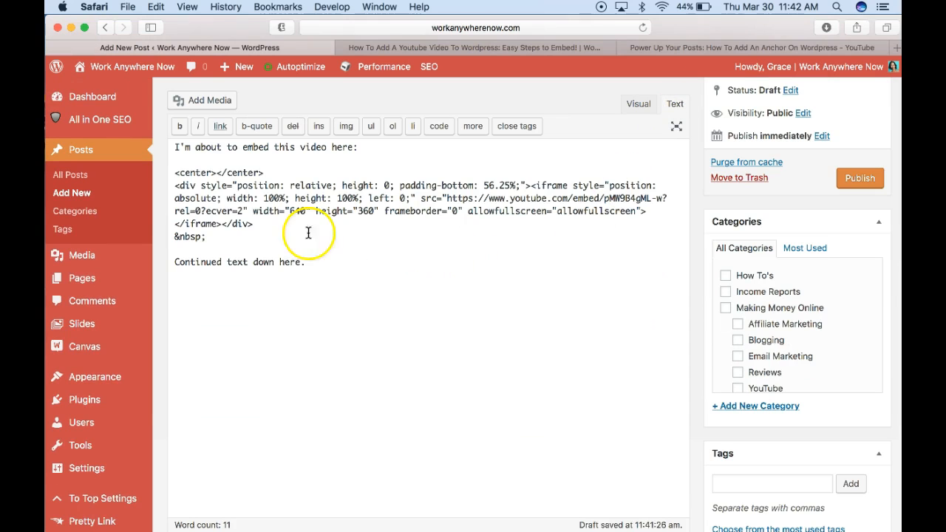
{"action": "left_click_drag", "start_coordinate": [268, 173], "coordinate": [218, 175]}
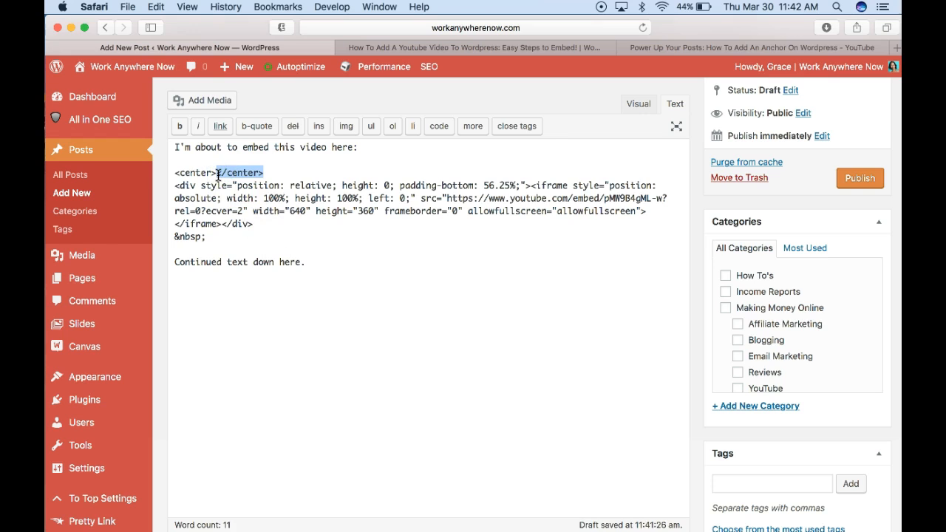
{"action": "key", "text": "super+x"}
{"action": "left_click", "coordinate": [272, 231]}
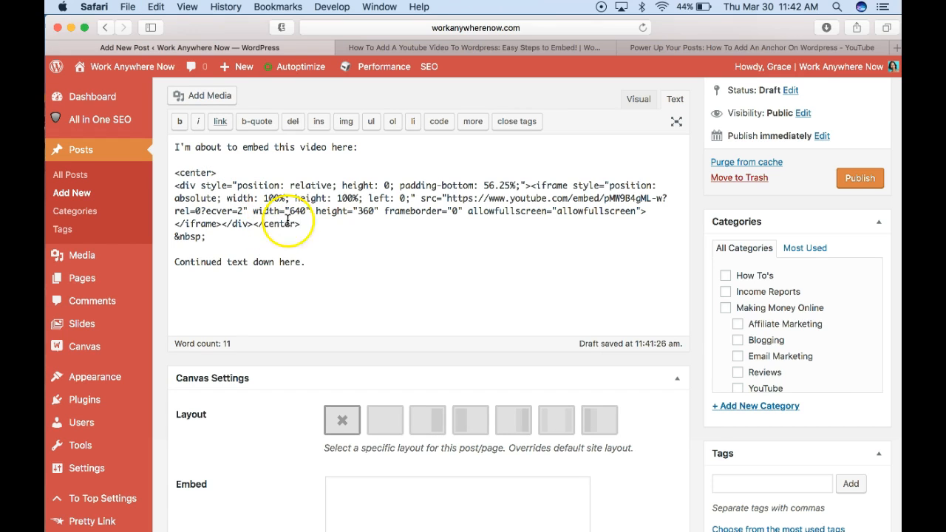
{"action": "left_click", "coordinate": [639, 100]}
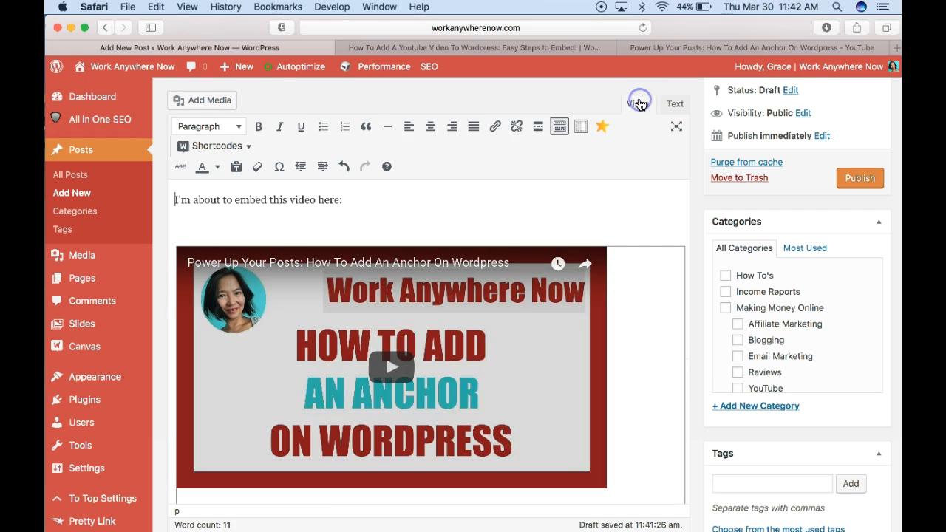
{"action": "scroll", "coordinate": [604, 235], "scroll_direction": "down", "scroll_amount": 2}
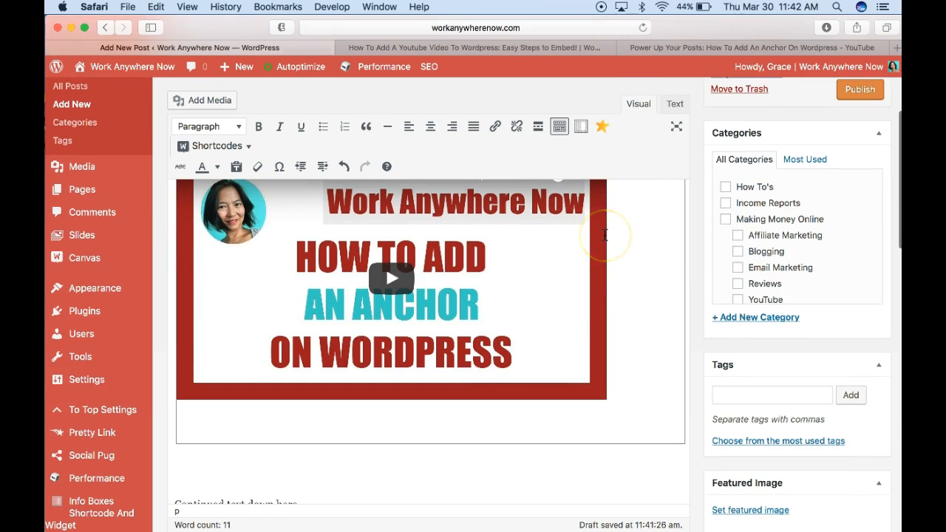
Try again to enclose the whole embed code in <center> and </center> in the HTML source, and return to the visual view
{"action": "left_click", "coordinate": [673, 104]}
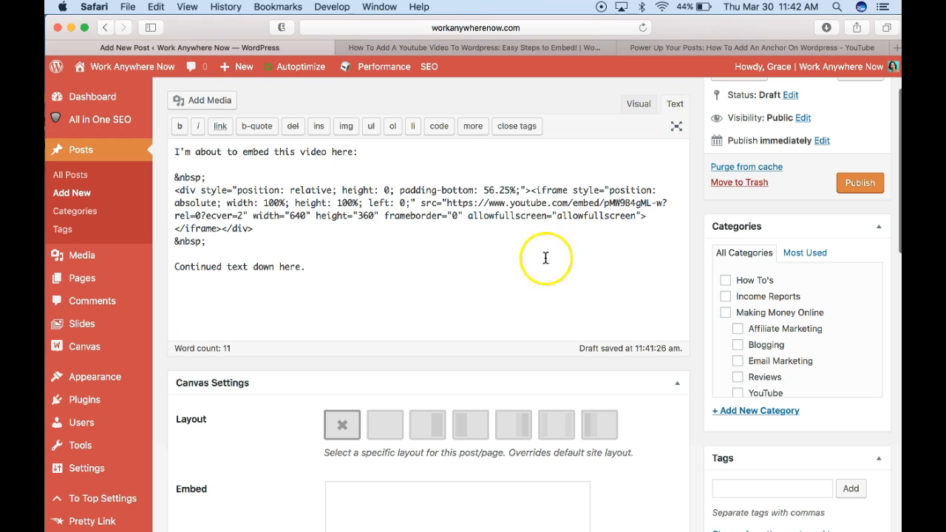
{"action": "scroll", "coordinate": [296, 201], "scroll_direction": "up", "scroll_amount": 1}
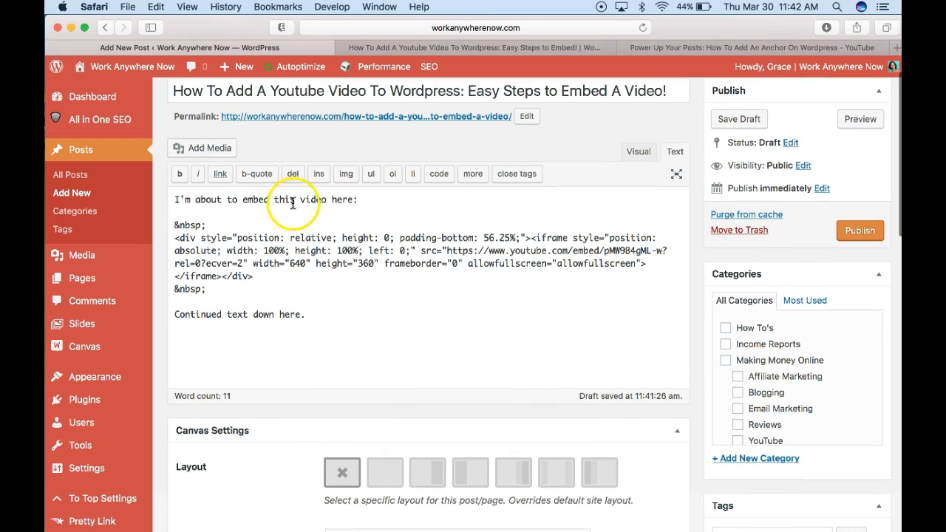
{"action": "left_click", "coordinate": [176, 237]}
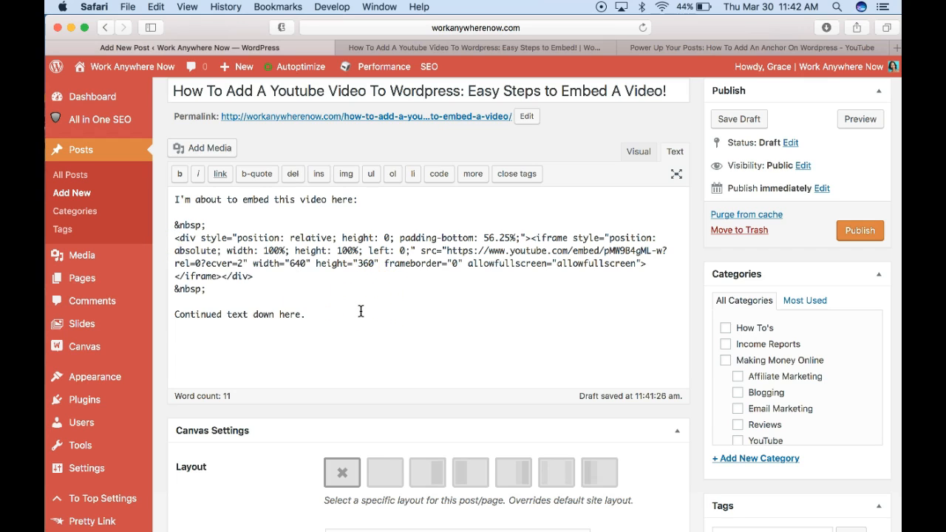
{"action": "type", "text": "<center>"}
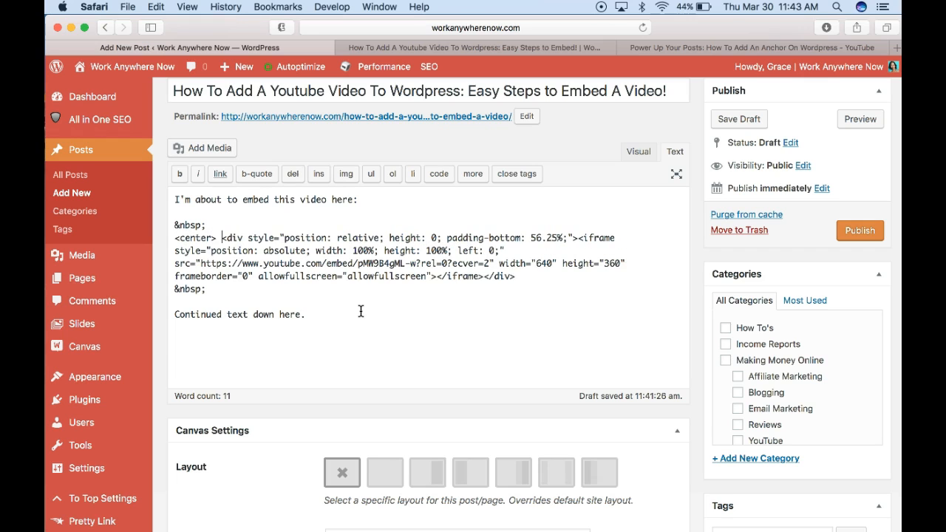
{"action": "key", "text": "BackSpace"}
{"action": "left_click", "coordinate": [545, 273]}
{"action": "type", "text": "</cen"}
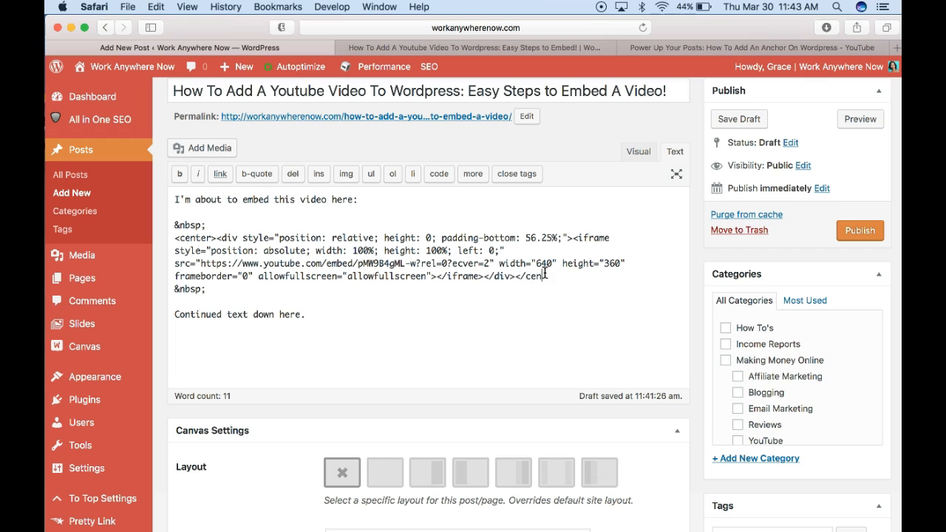
{"action": "type", "text": "ter>"}
{"action": "left_click", "coordinate": [640, 154]}
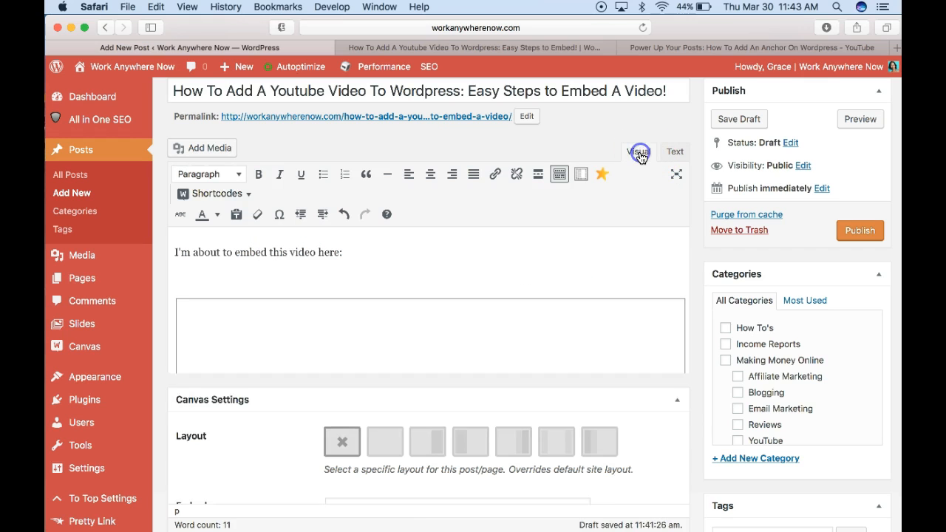
Replace the empty center tags with <div align="center">, add </div> after the embed code, and show the post in the visual view
{"action": "left_click", "coordinate": [676, 153]}
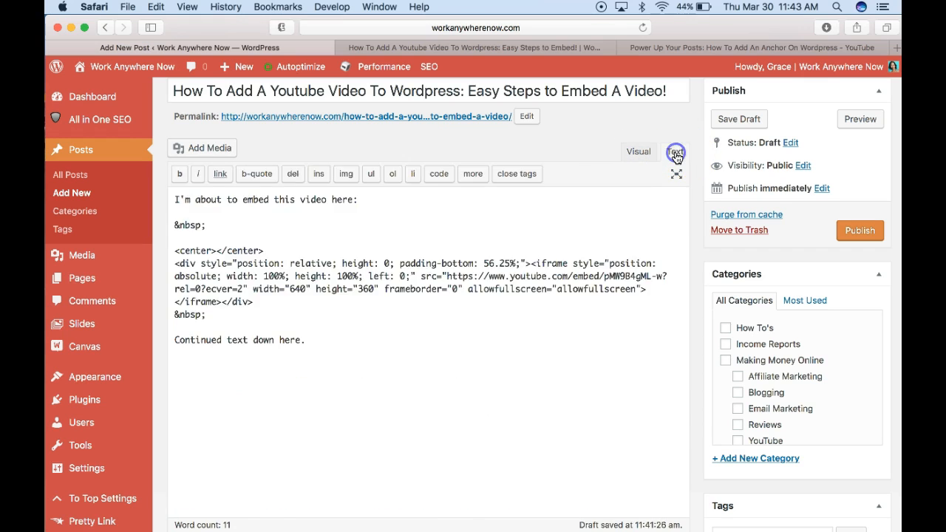
{"action": "left_click", "coordinate": [564, 304]}
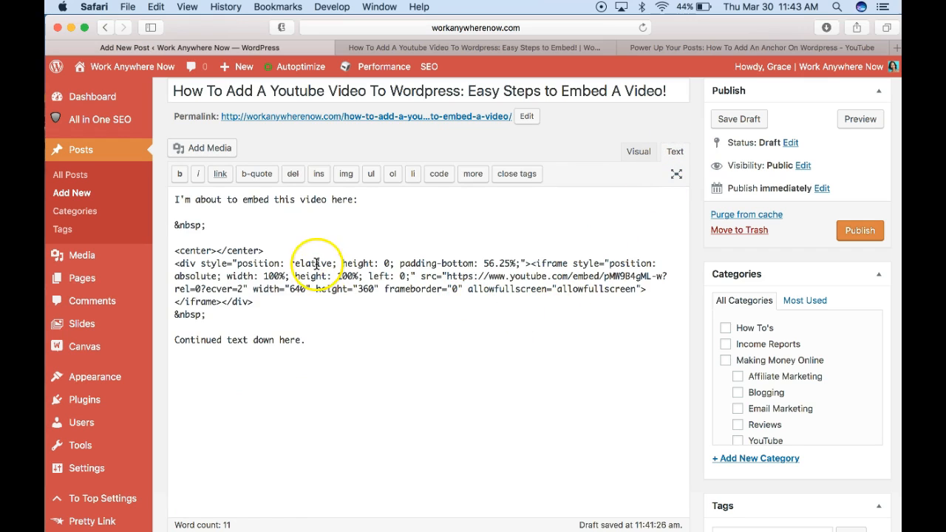
{"action": "left_click_drag", "start_coordinate": [289, 250], "coordinate": [174, 253]}
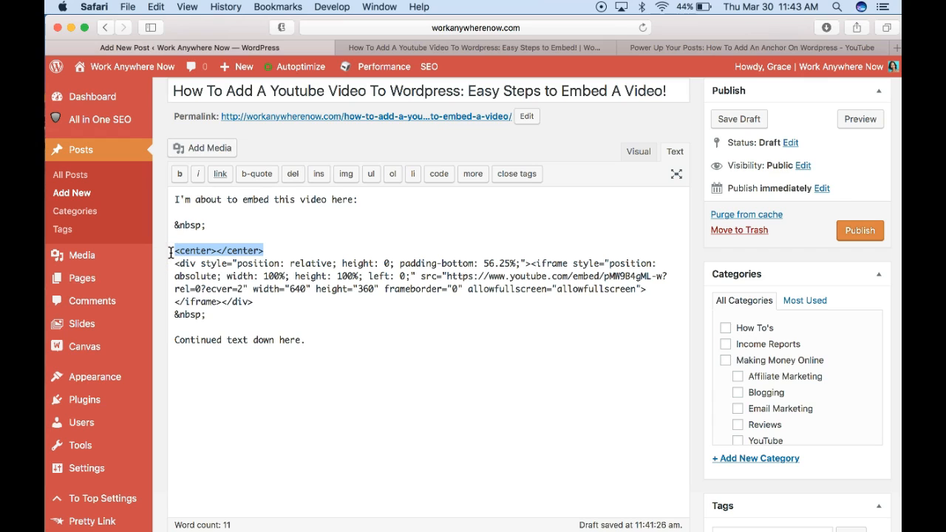
{"action": "type", "text": "<div align=\"center\">"}
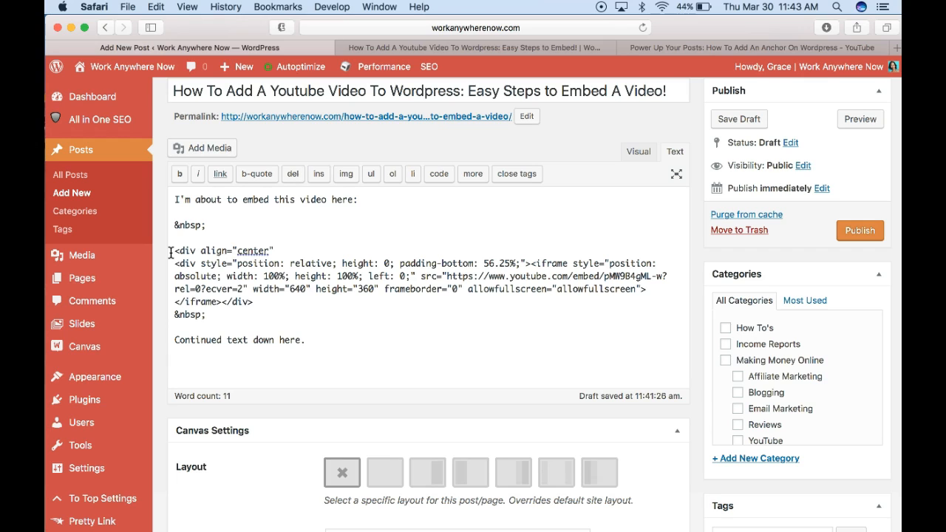
{"action": "left_click", "coordinate": [260, 302]}
{"action": "type", "text": "</div>"}
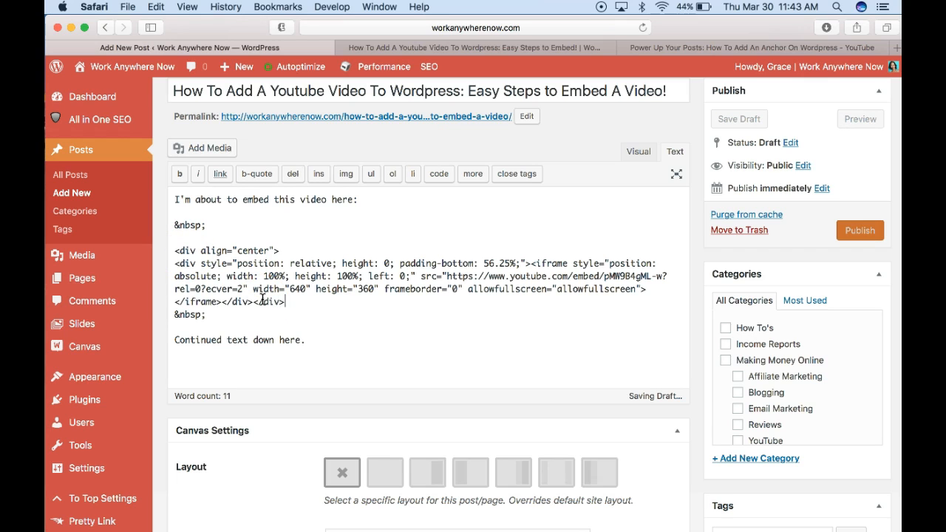
{"action": "left_click", "coordinate": [637, 159]}
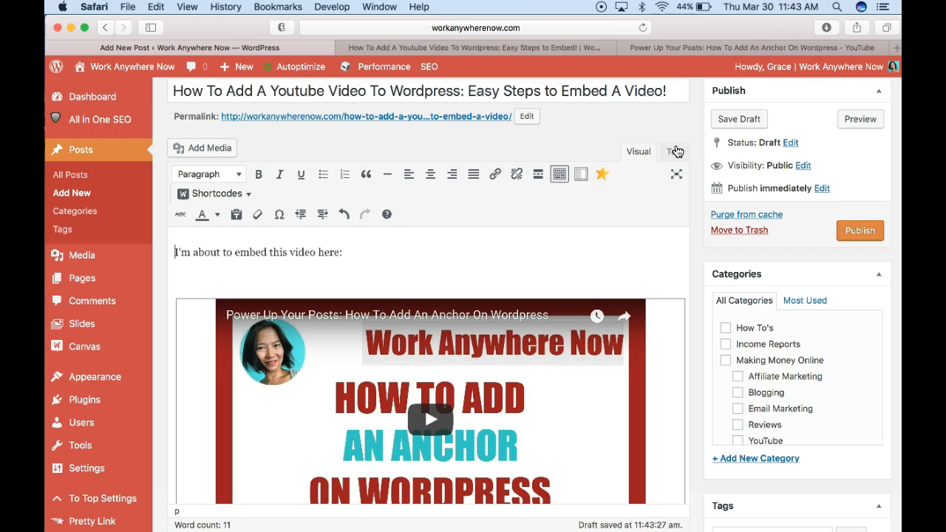
Examine the placement of the embedded video in the post's visual view, from the intro line to the text below it
{"action": "scroll", "coordinate": [659, 249], "scroll_direction": "down", "scroll_amount": 5}
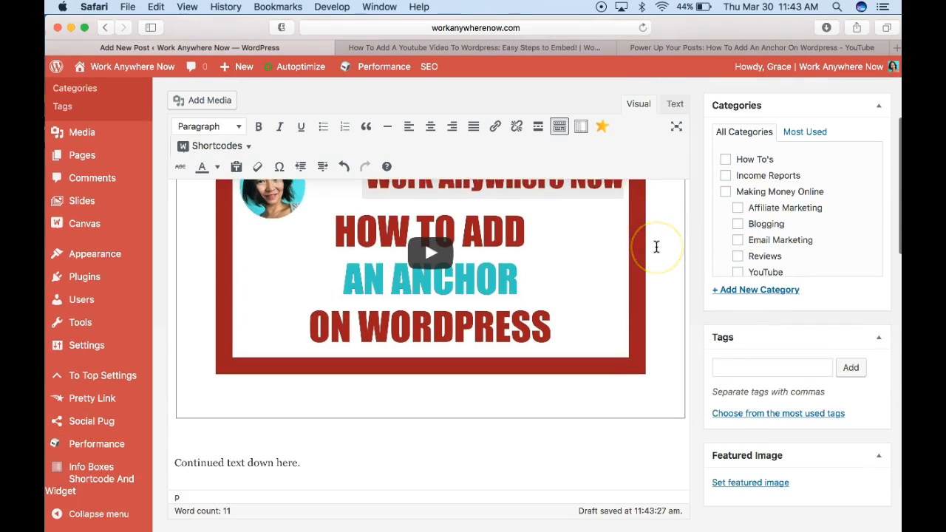
{"action": "scroll", "coordinate": [656, 247], "scroll_direction": "up", "scroll_amount": 3}
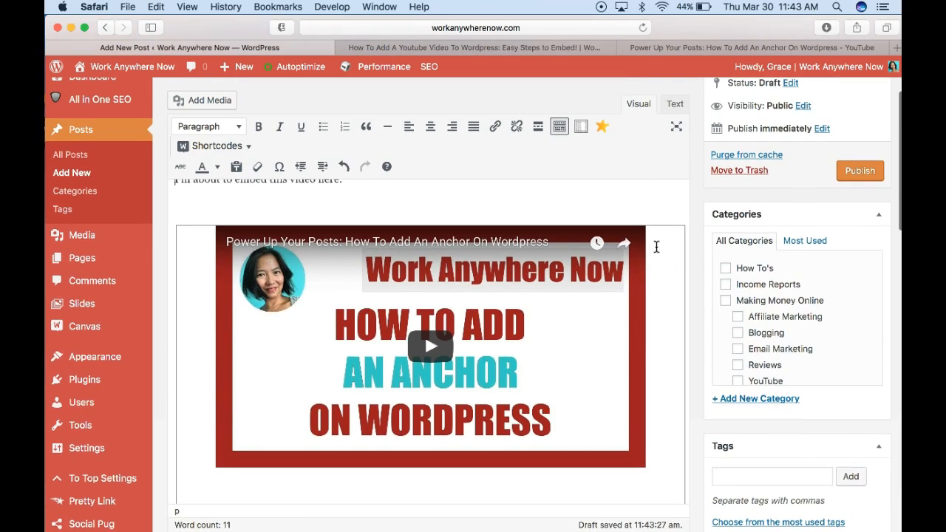
{"action": "scroll", "coordinate": [655, 246], "scroll_direction": "up", "scroll_amount": 1}
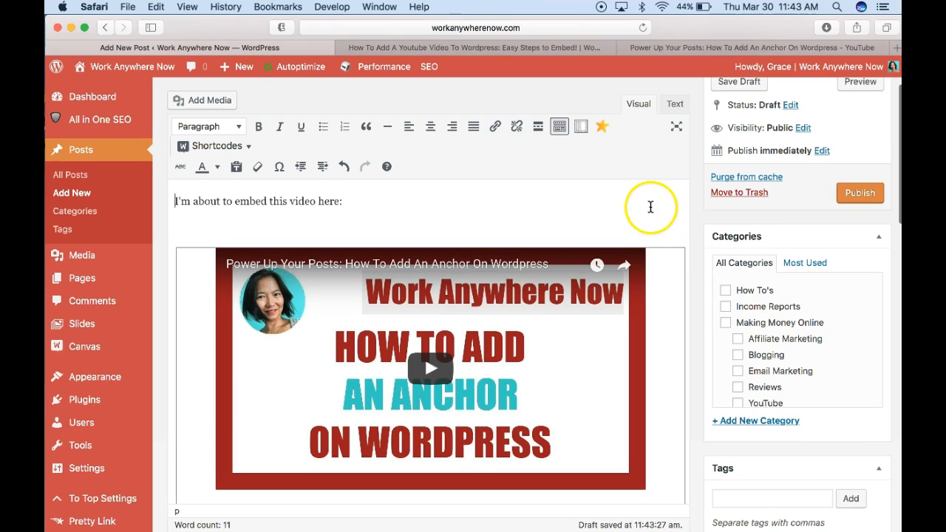
{"action": "scroll", "coordinate": [650, 207], "scroll_direction": "down", "scroll_amount": 2}
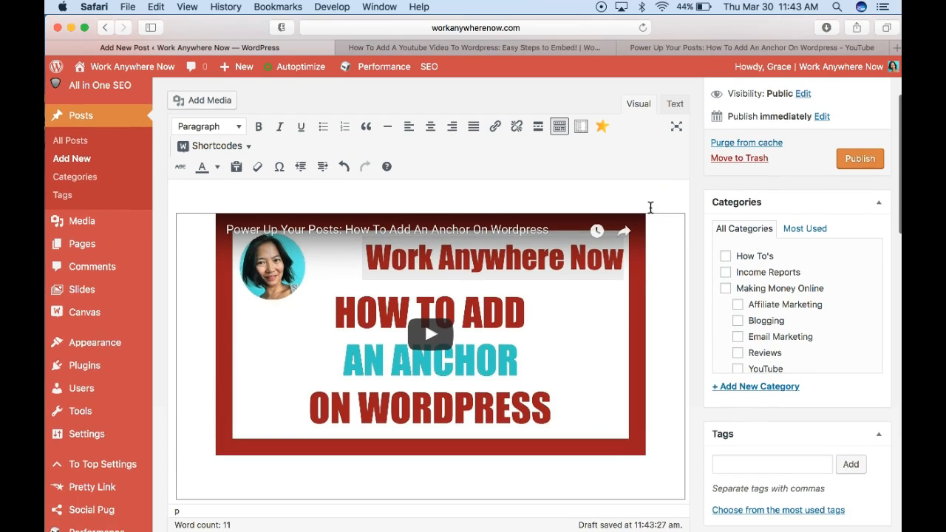
{"action": "scroll", "coordinate": [650, 207], "scroll_direction": "up", "scroll_amount": 2}
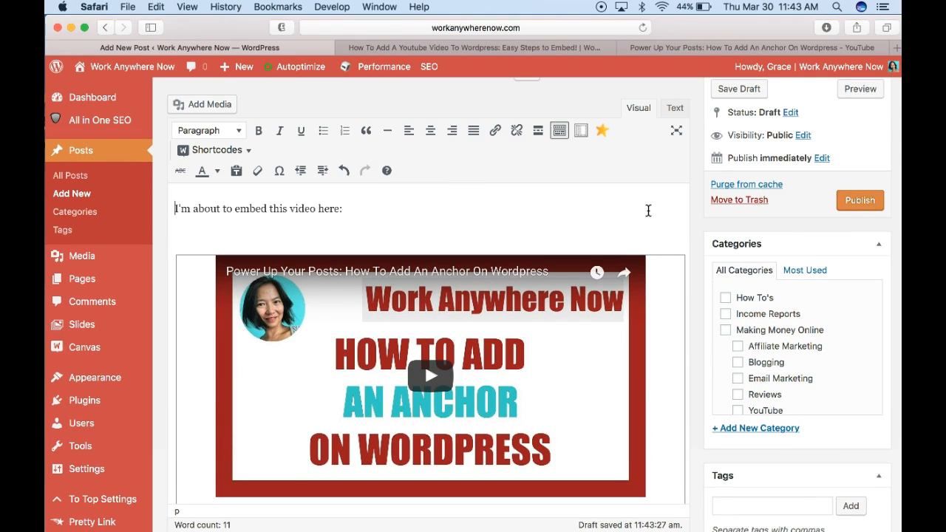
{"action": "scroll", "coordinate": [644, 219], "scroll_direction": "down", "scroll_amount": 2}
{"action": "scroll", "coordinate": [644, 216], "scroll_direction": "up", "scroll_amount": 2}
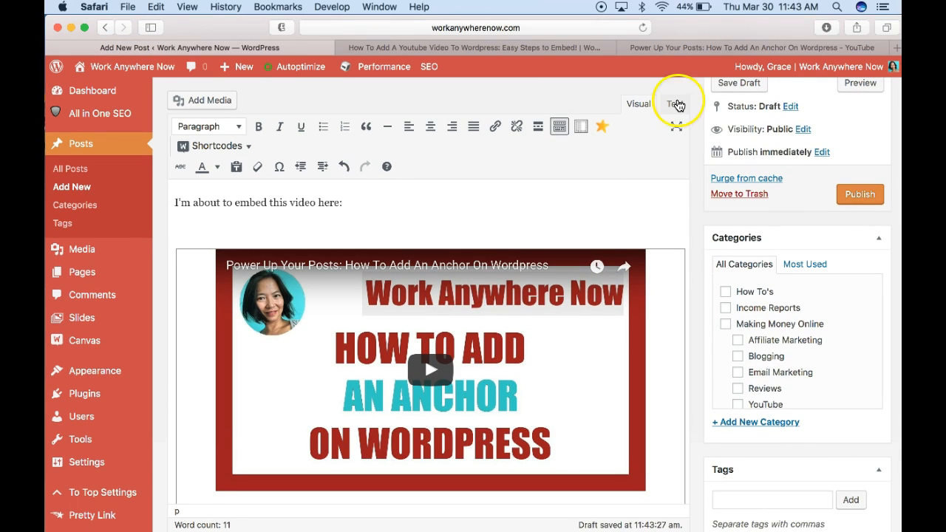
Review the HTML source, highlighting the video's embed code and the opening <div align="center"> tag, and locating the closing </div> after it
{"action": "left_click", "coordinate": [675, 103]}
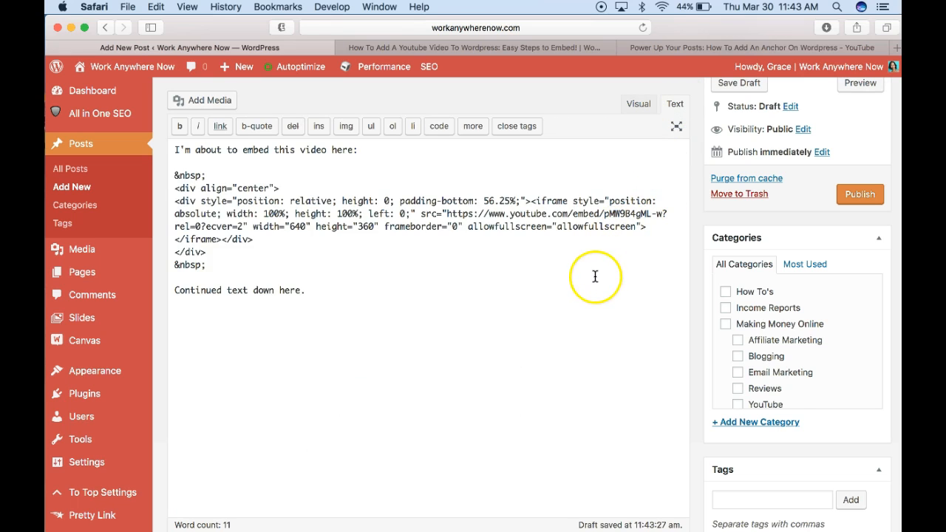
{"action": "left_click", "coordinate": [544, 286]}
{"action": "left_click", "coordinate": [363, 257]}
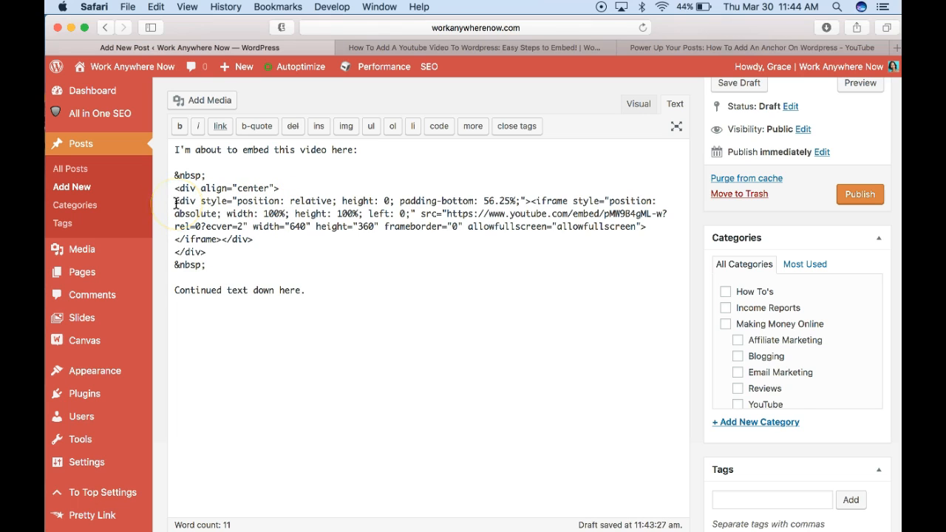
{"action": "left_click", "coordinate": [259, 240]}
{"action": "left_click_drag", "start_coordinate": [260, 240], "coordinate": [171, 201]}
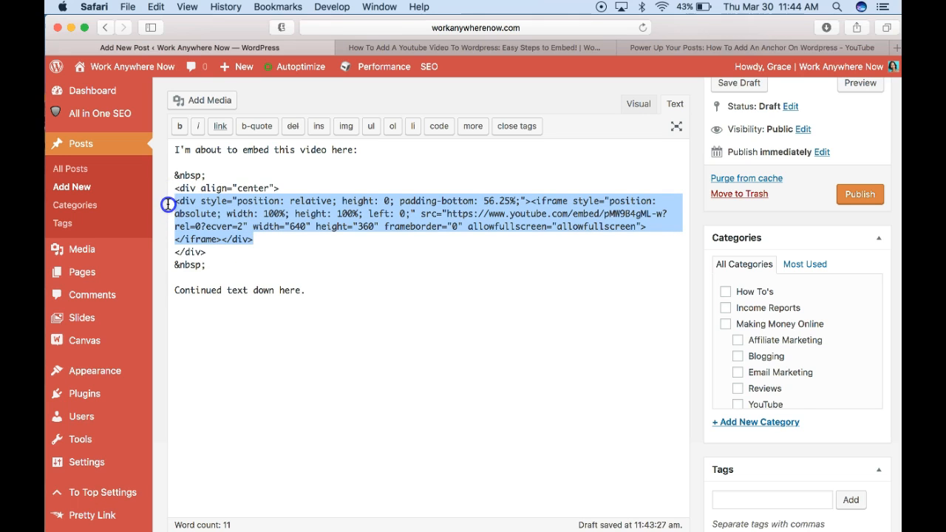
{"action": "left_click", "coordinate": [286, 189]}
{"action": "left_click", "coordinate": [179, 189]}
{"action": "left_click_drag", "start_coordinate": [288, 189], "coordinate": [170, 189]}
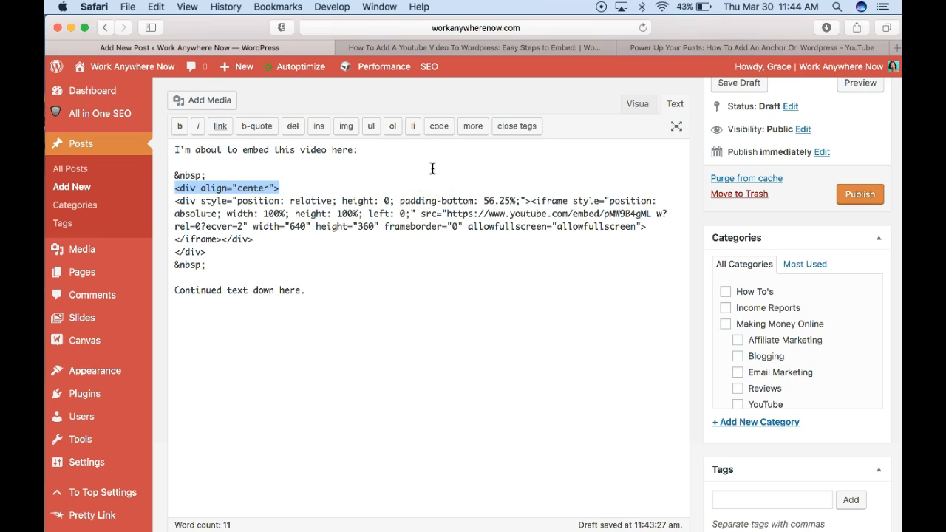
{"action": "left_click", "coordinate": [287, 190]}
{"action": "left_click", "coordinate": [233, 256]}
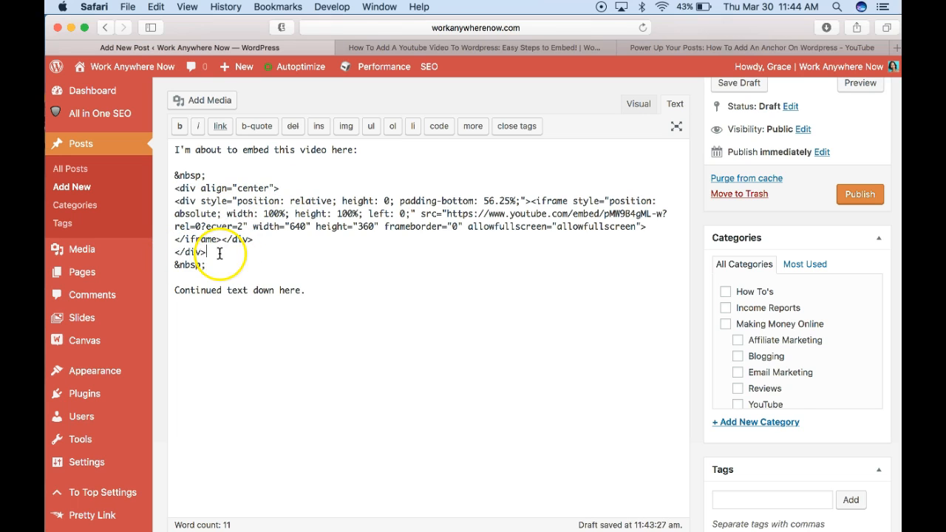
{"action": "left_click", "coordinate": [233, 255]}
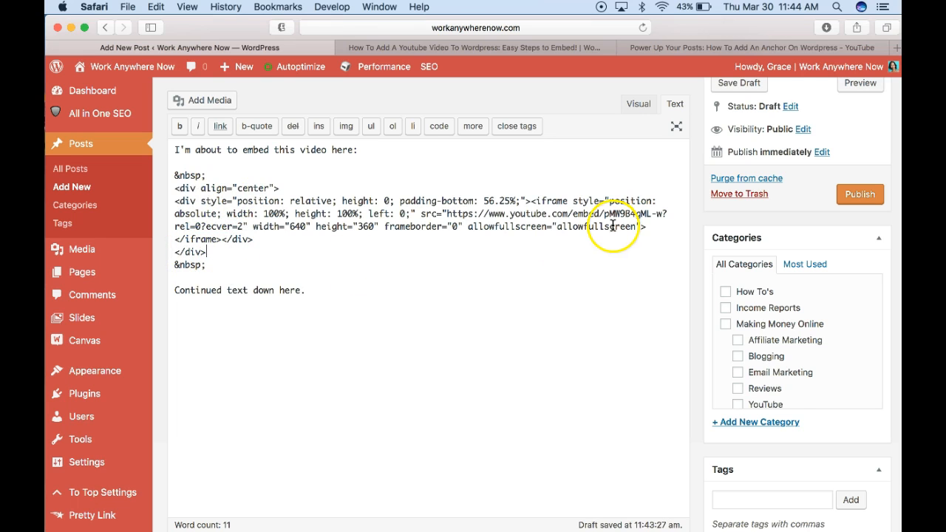
Return to the post's visual view and refresh the preview page with the current draft
{"action": "left_click", "coordinate": [637, 103]}
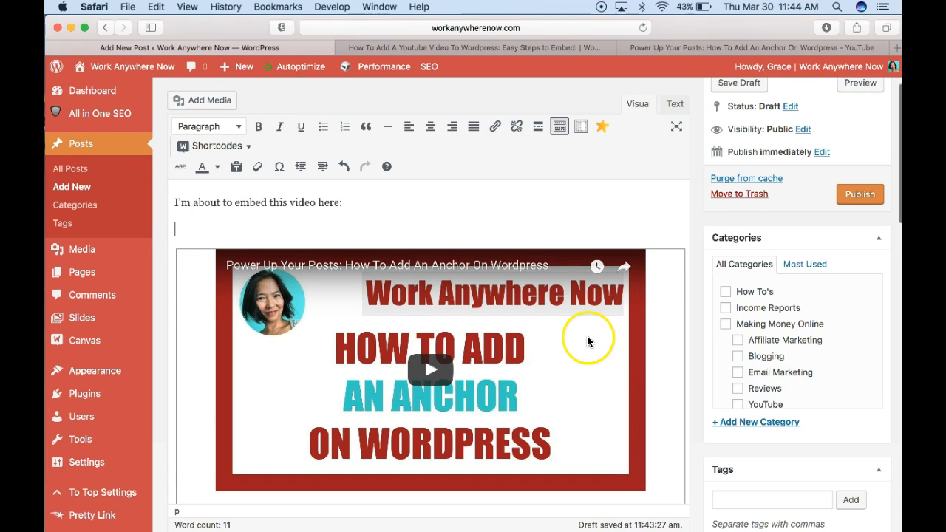
{"action": "scroll", "coordinate": [591, 338], "scroll_direction": "down", "scroll_amount": 3}
{"action": "scroll", "coordinate": [828, 181], "scroll_direction": "up", "scroll_amount": 5}
{"action": "left_click", "coordinate": [854, 150]}
{"action": "left_click", "coordinate": [583, 51]}
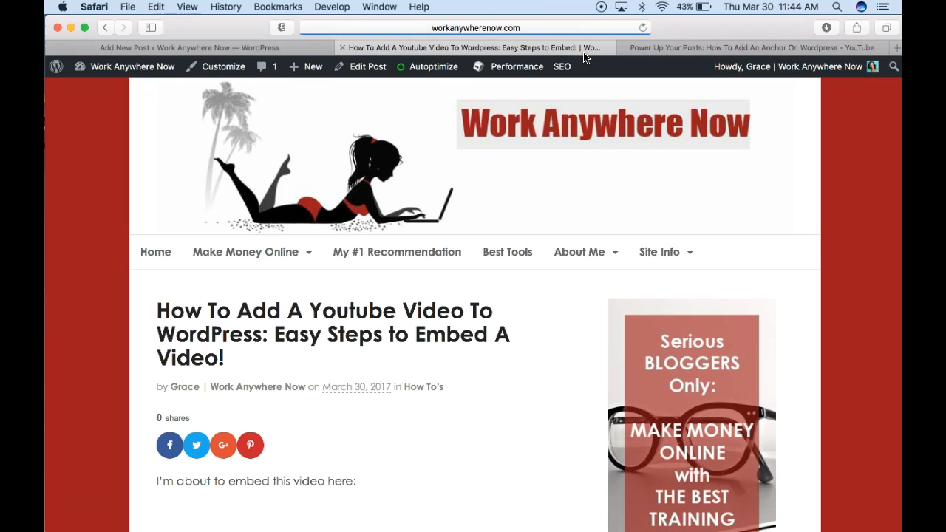
Examine the embedded video and its surrounding text on the post's preview page
{"action": "scroll", "coordinate": [563, 226], "scroll_direction": "down", "scroll_amount": 5}
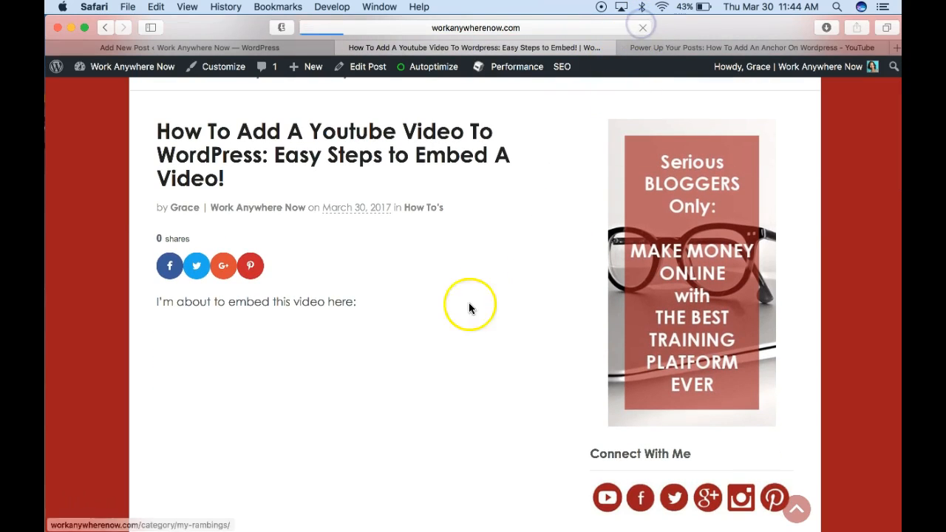
{"action": "scroll", "coordinate": [447, 330], "scroll_direction": "down", "scroll_amount": 10}
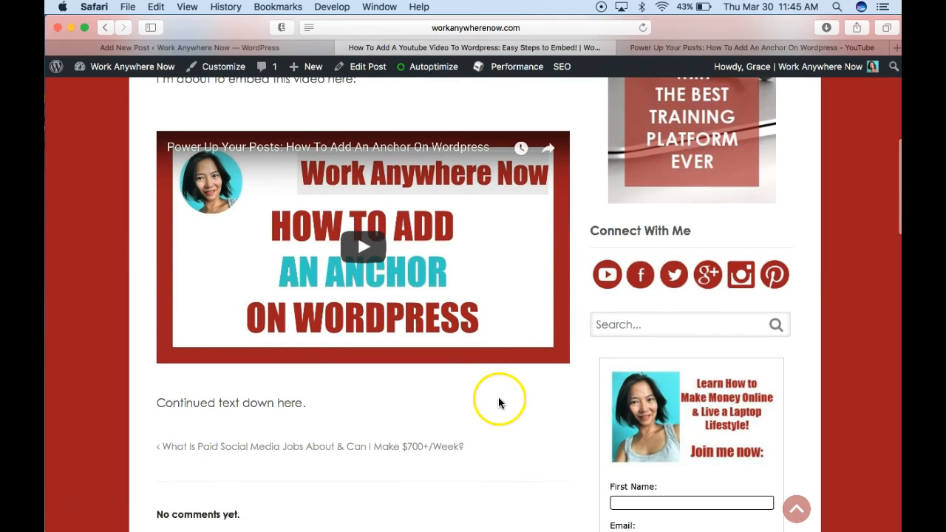
{"action": "scroll", "coordinate": [484, 414], "scroll_direction": "down", "scroll_amount": 1}
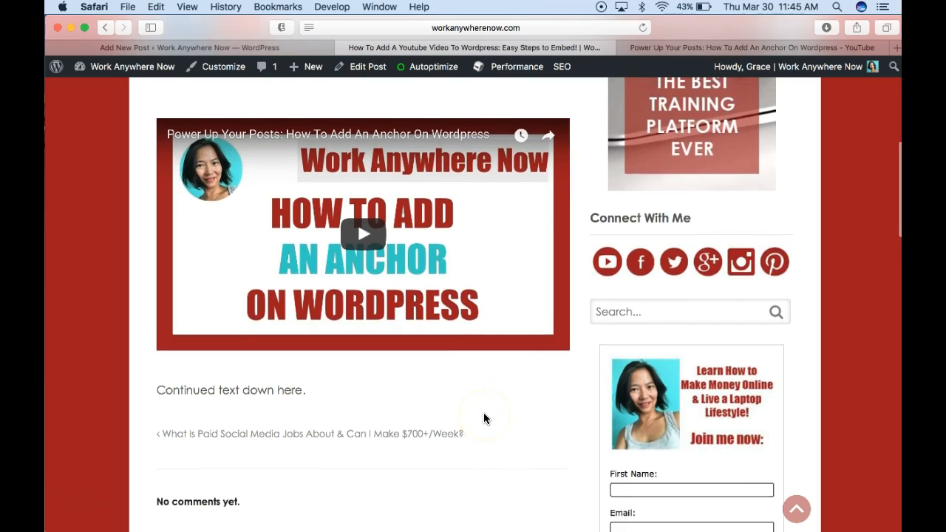
{"action": "scroll", "coordinate": [485, 415], "scroll_direction": "up", "scroll_amount": 5}
{"action": "scroll", "coordinate": [485, 197], "scroll_direction": "down", "scroll_amount": 6}
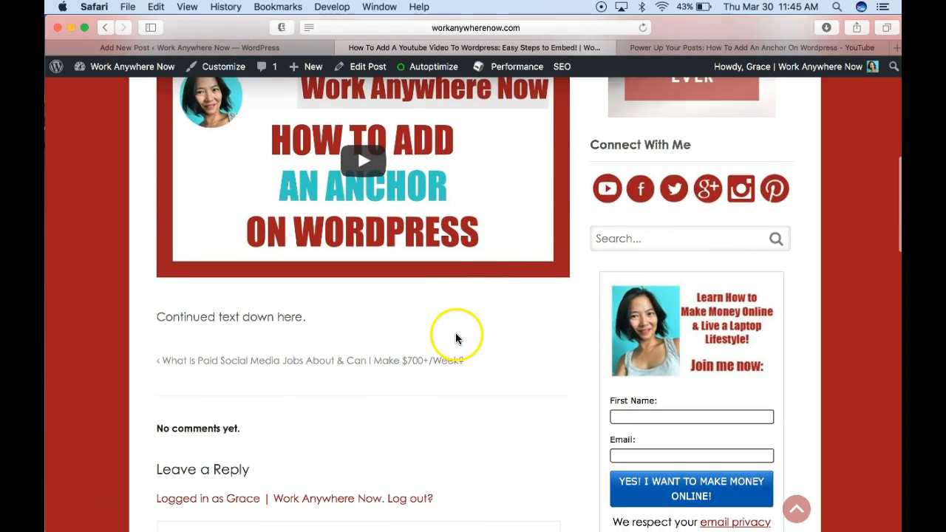
{"action": "scroll", "coordinate": [449, 334], "scroll_direction": "up", "scroll_amount": 5}
{"action": "scroll", "coordinate": [449, 336], "scroll_direction": "up", "scroll_amount": 2}
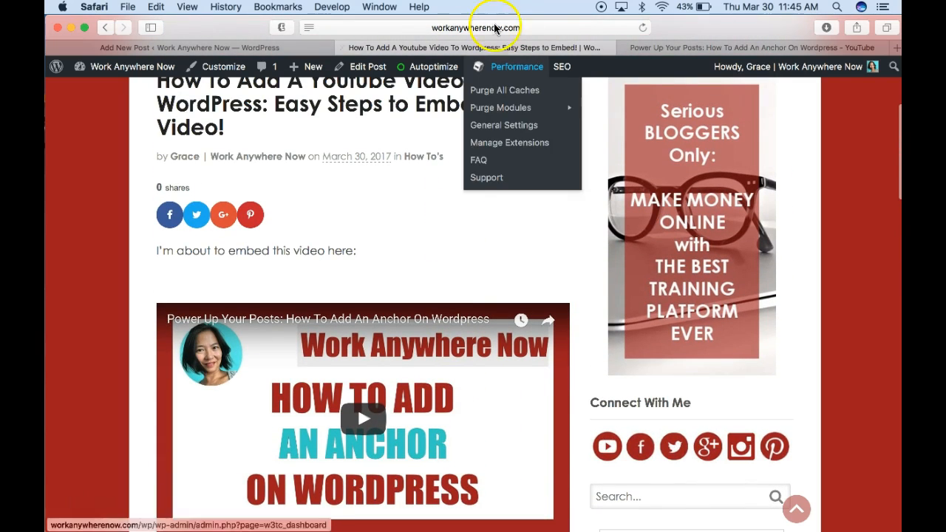
Return to the post editor and review the text above and below the embedded video
{"action": "left_click", "coordinate": [215, 49]}
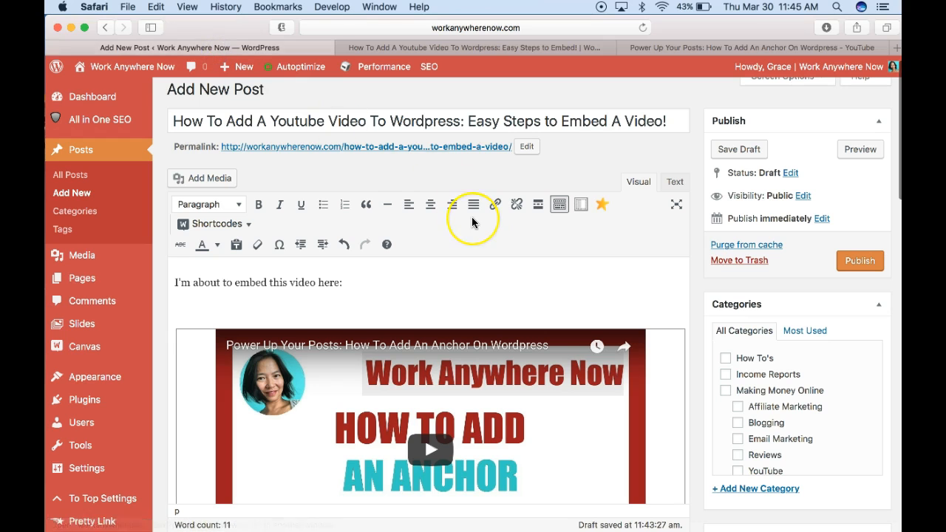
{"action": "scroll", "coordinate": [473, 220], "scroll_direction": "down", "scroll_amount": 3}
{"action": "scroll", "coordinate": [471, 222], "scroll_direction": "down", "scroll_amount": 3}
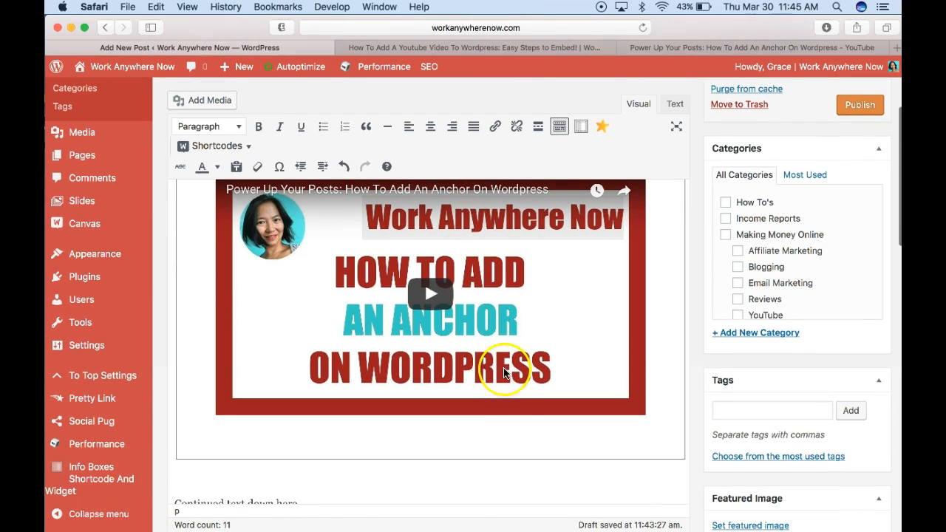
{"action": "scroll", "coordinate": [493, 447], "scroll_direction": "down", "scroll_amount": 2}
{"action": "left_click", "coordinate": [480, 422]}
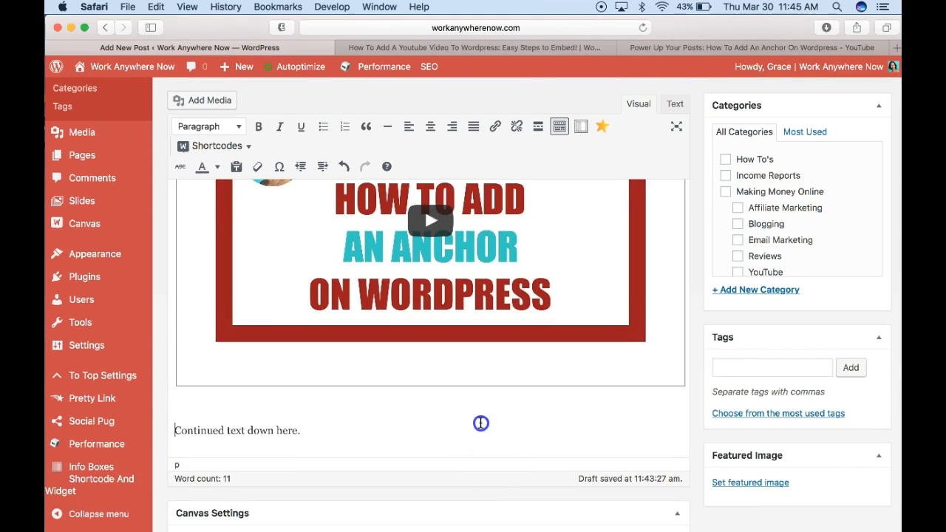
{"action": "scroll", "coordinate": [481, 433], "scroll_direction": "down", "scroll_amount": 1}
{"action": "scroll", "coordinate": [480, 431], "scroll_direction": "up", "scroll_amount": 5}
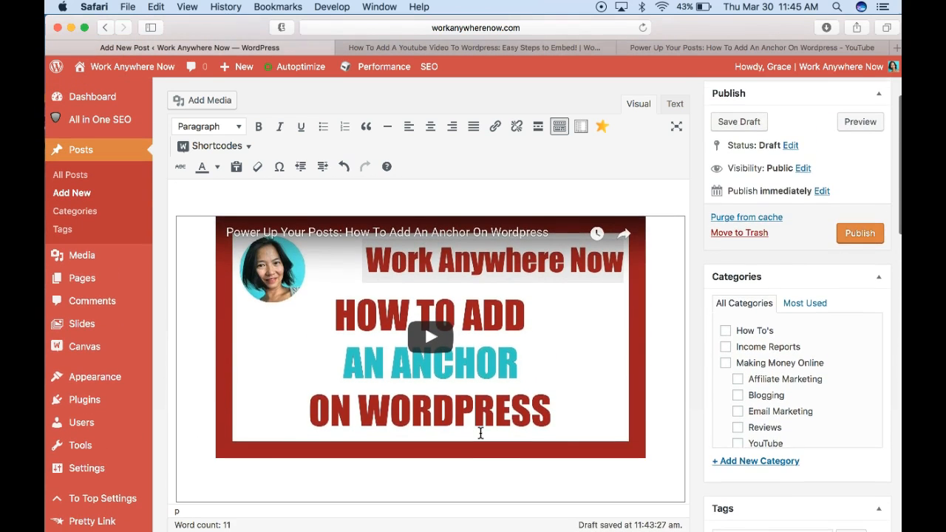
{"action": "scroll", "coordinate": [481, 431], "scroll_direction": "up", "scroll_amount": 2}
{"action": "left_click", "coordinate": [477, 268]}
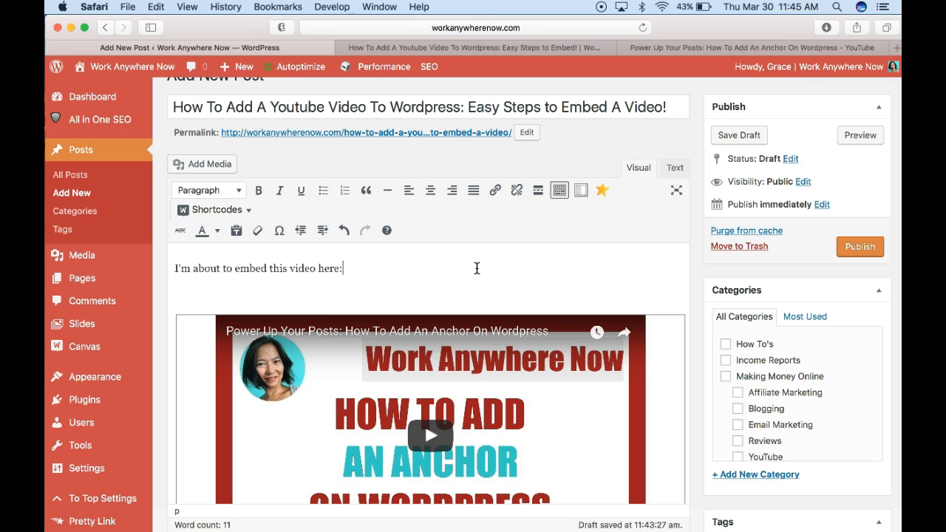
{"action": "scroll", "coordinate": [476, 268], "scroll_direction": "down", "scroll_amount": 5}
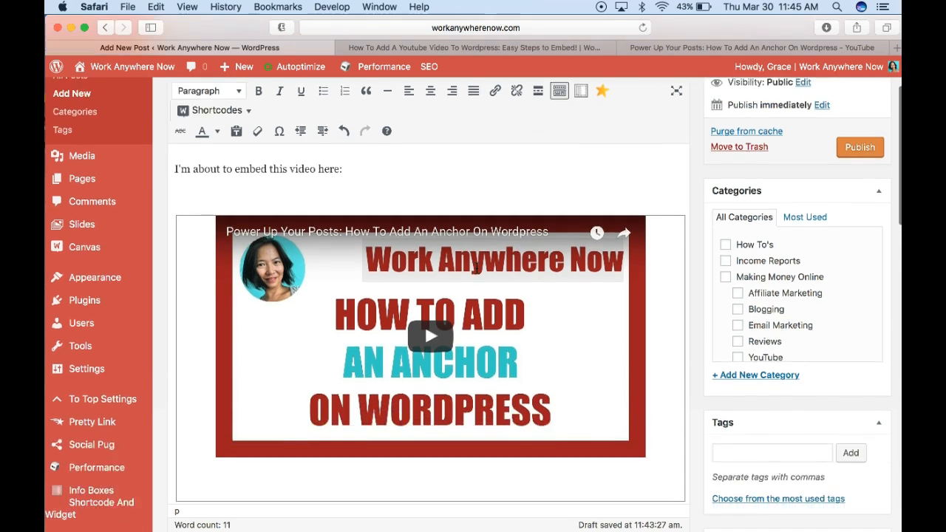
{"action": "left_click", "coordinate": [464, 354]}
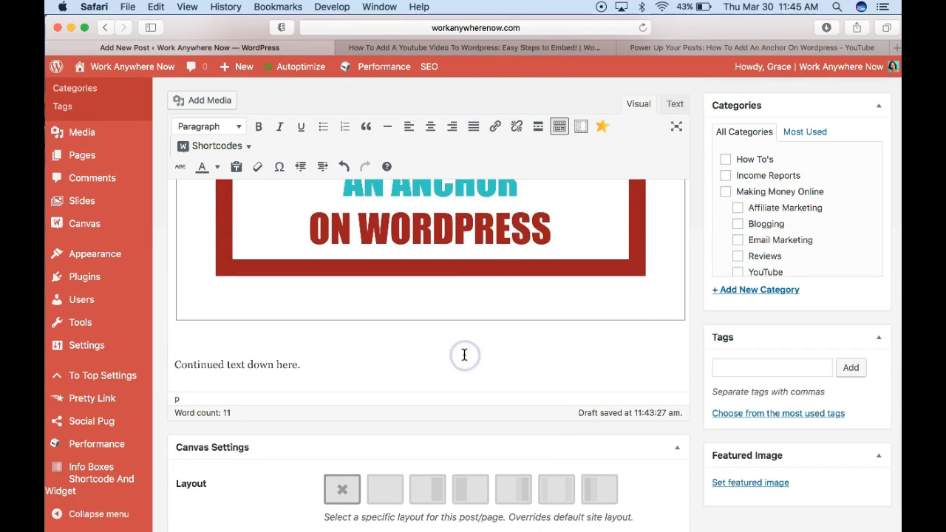
Copy the short share link of the video "Power Up Your Posts: How To Add An Anchor On Wordpress" from its YouTube page
{"action": "left_click", "coordinate": [488, 48]}
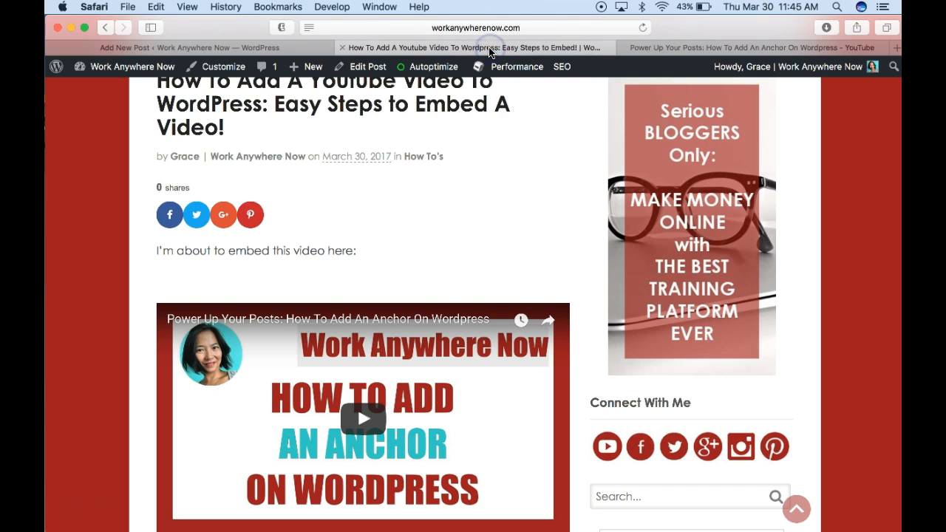
{"action": "left_click", "coordinate": [647, 48]}
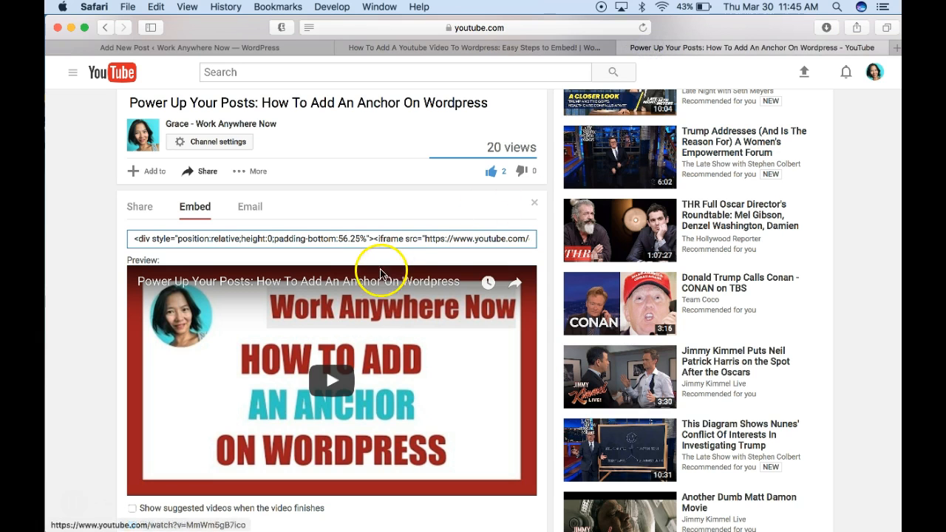
{"action": "left_click", "coordinate": [137, 207]}
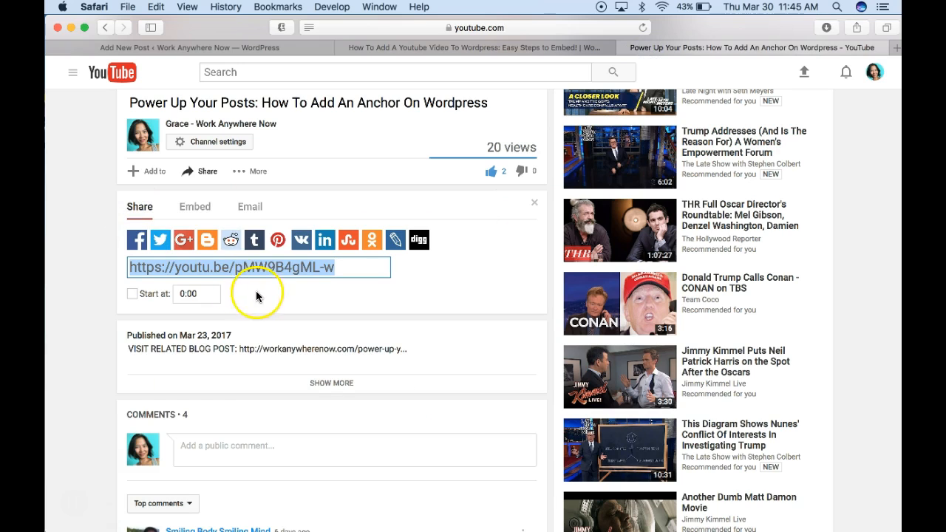
{"action": "right_click", "coordinate": [294, 267]}
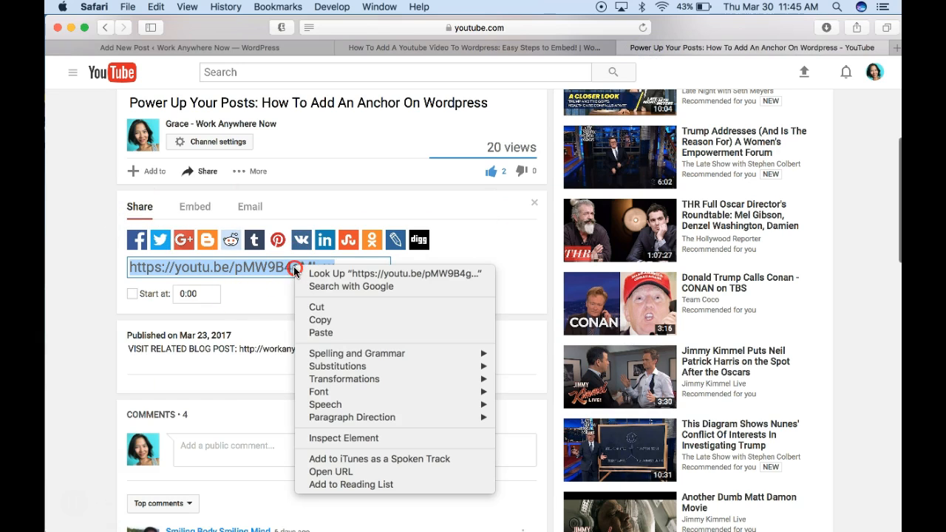
{"action": "left_click", "coordinate": [304, 319]}
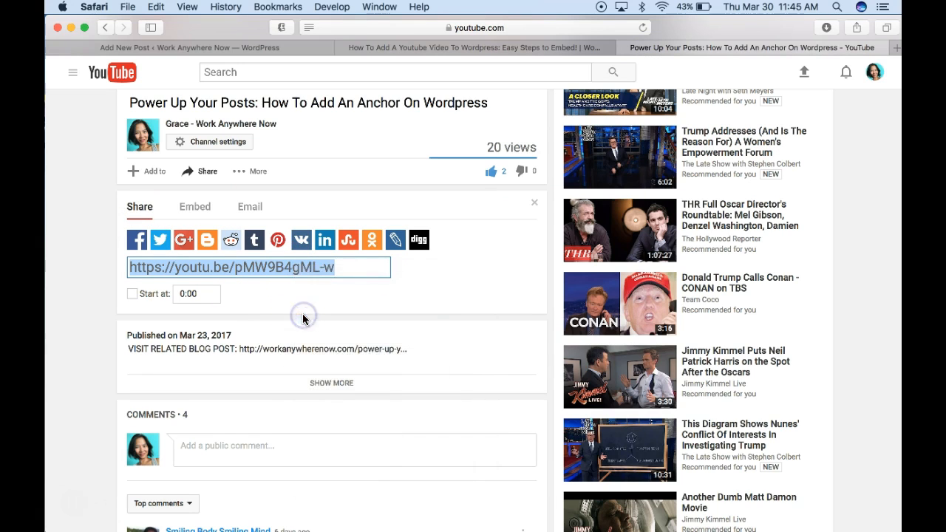
Below the post's last line, add "If you can't play that video for some reason, you can click here to direct you to the video on Youtube."
{"action": "left_click", "coordinate": [412, 48]}
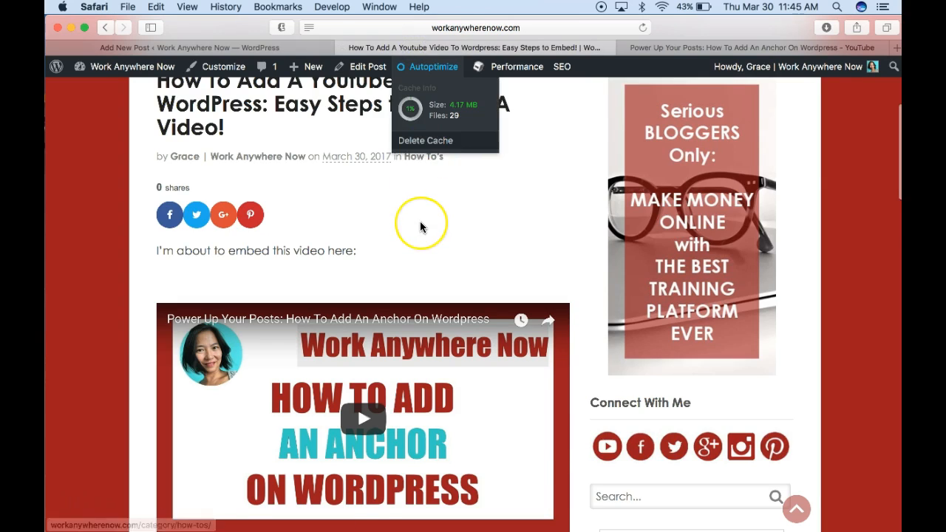
{"action": "scroll", "coordinate": [418, 219], "scroll_direction": "down", "scroll_amount": 5}
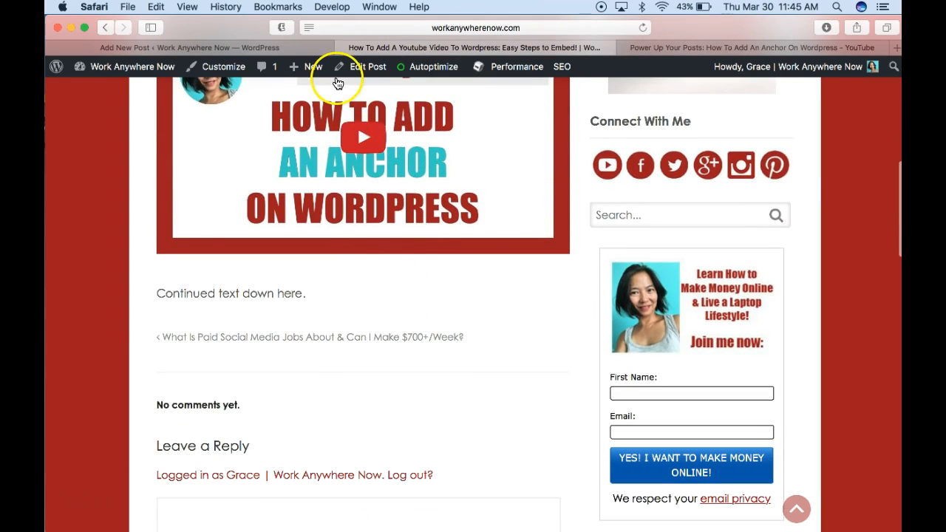
{"action": "left_click", "coordinate": [279, 46]}
{"action": "left_click", "coordinate": [405, 360]}
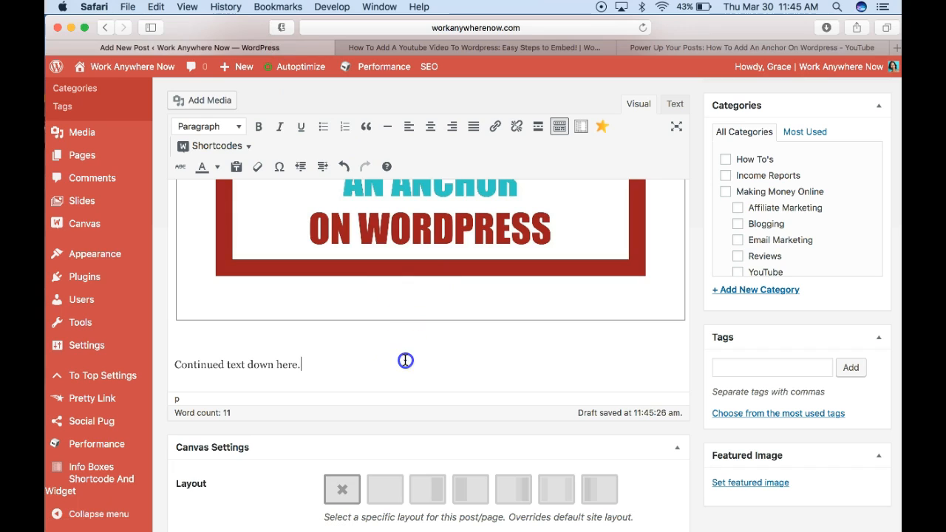
{"action": "key", "text": "Return"}
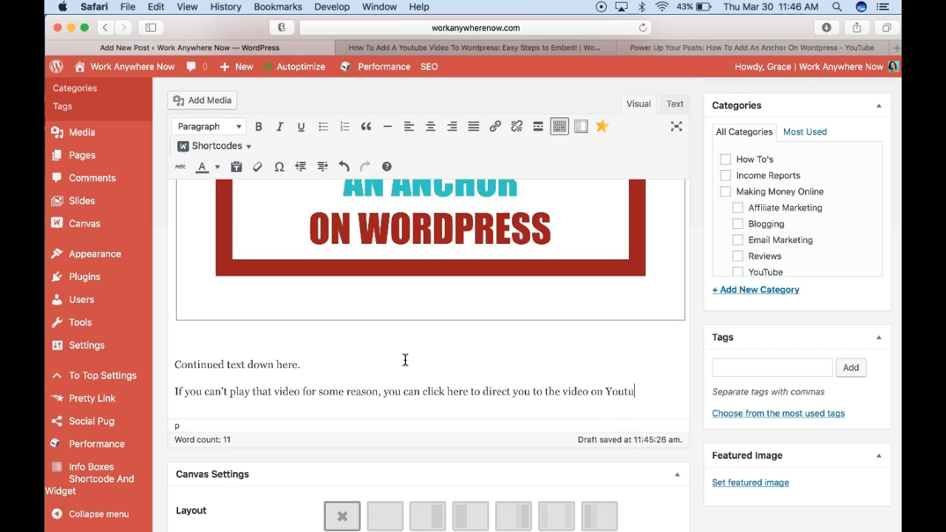
{"action": "left_click", "coordinate": [423, 392], "text": "shift"}
{"action": "left_click_drag", "start_coordinate": [423, 391], "coordinate": [644, 392]}
{"action": "left_click", "coordinate": [645, 392]}
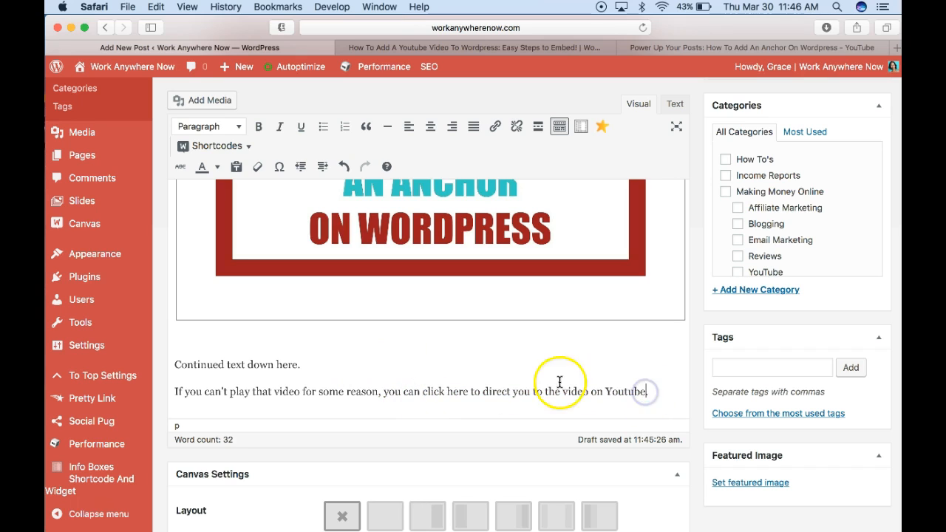
{"action": "left_click", "coordinate": [423, 391], "text": "shift"}
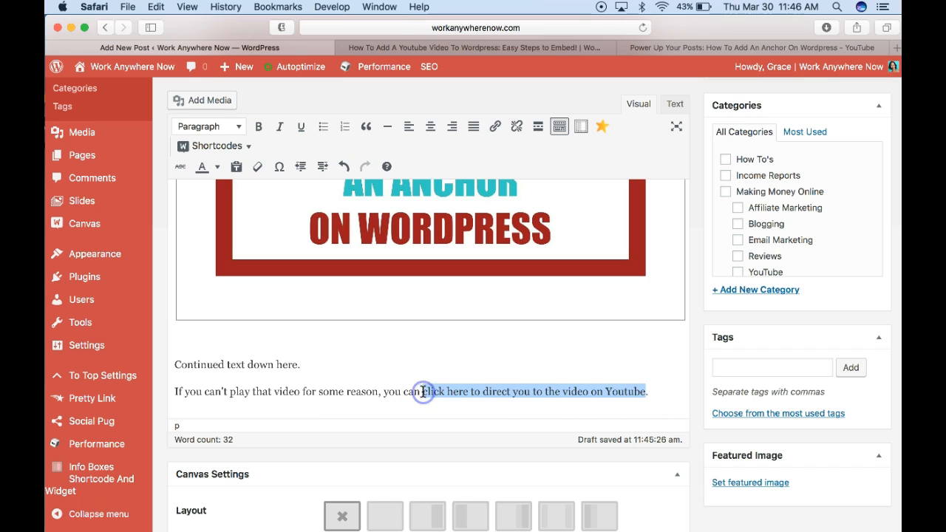
{"action": "left_click", "coordinate": [495, 127]}
{"action": "left_click", "coordinate": [551, 363]}
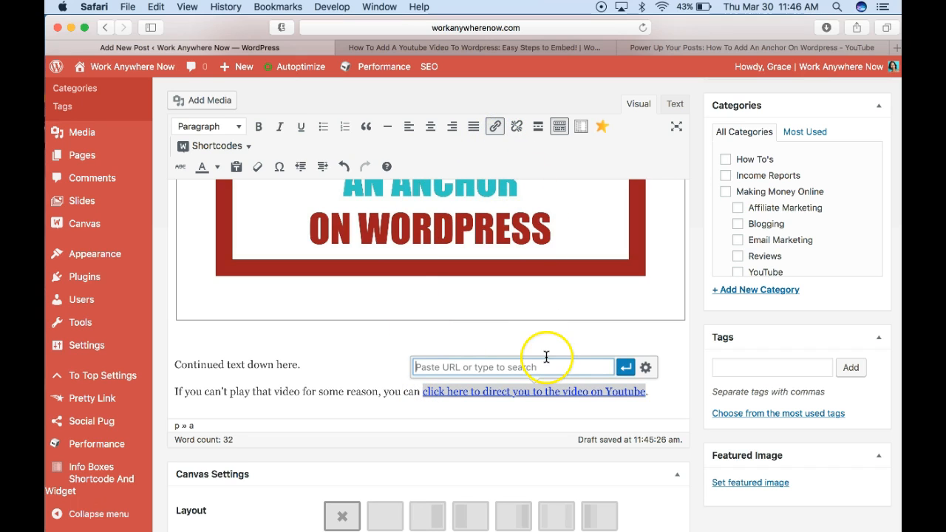
{"action": "key", "text": "super+v"}
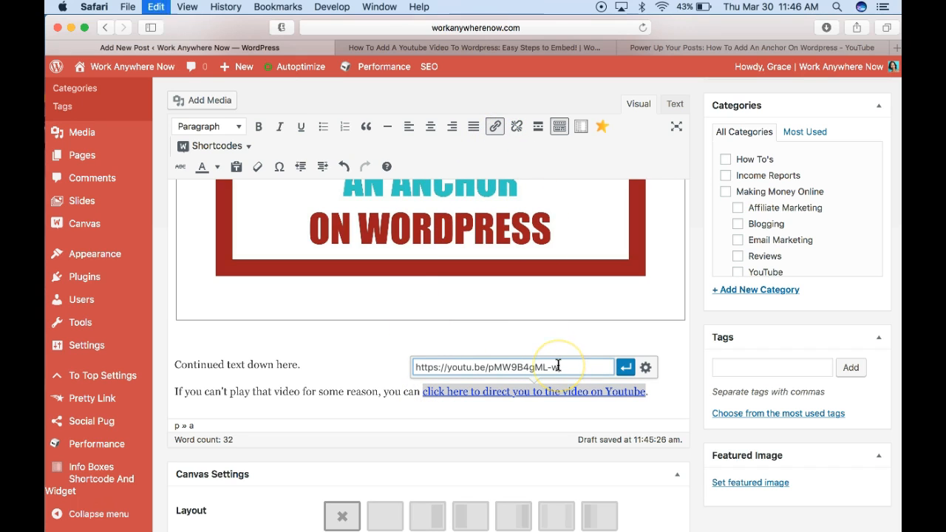
{"action": "left_click", "coordinate": [624, 368]}
{"action": "left_click", "coordinate": [659, 393]}
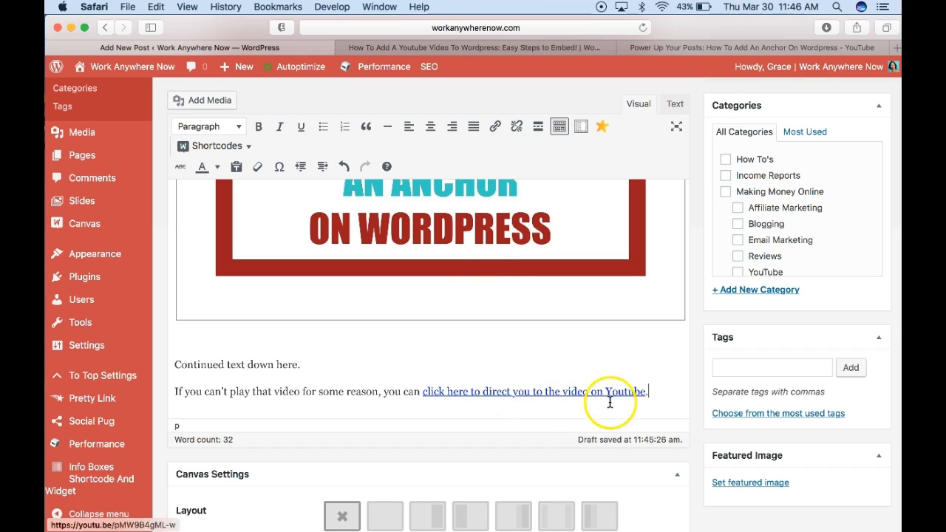
Review the embedded video and check the link target of the new text line below it in the post editor
{"action": "scroll", "coordinate": [517, 347], "scroll_direction": "up", "scroll_amount": 5}
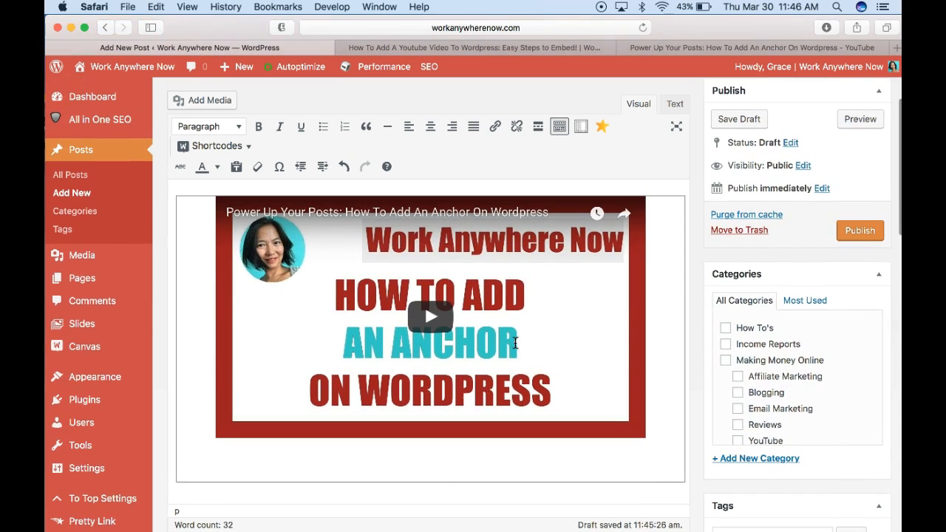
{"action": "scroll", "coordinate": [548, 322], "scroll_direction": "down", "scroll_amount": 5}
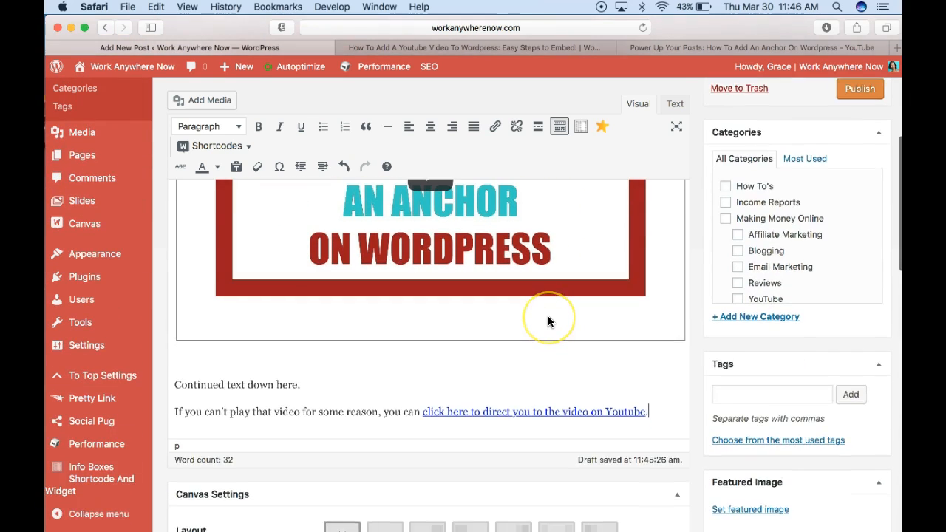
{"action": "left_click", "coordinate": [539, 355]}
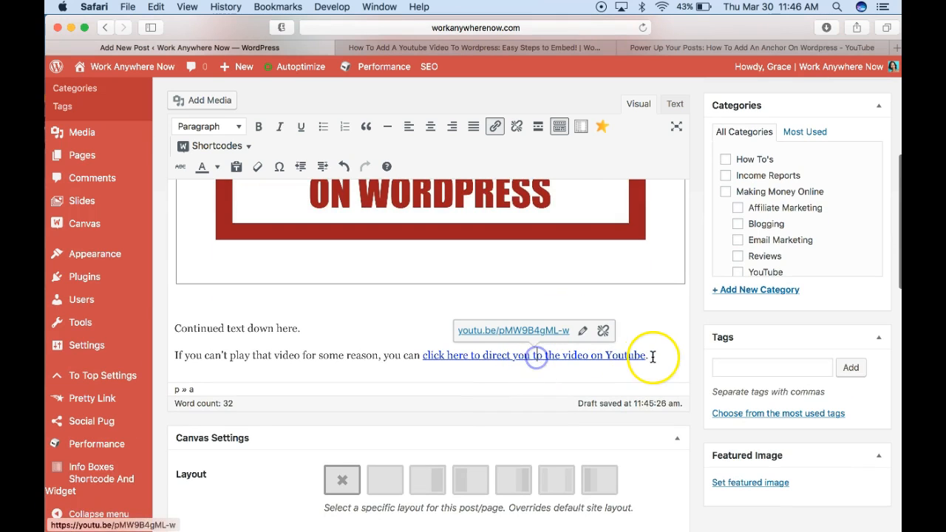
{"action": "left_click", "coordinate": [657, 356]}
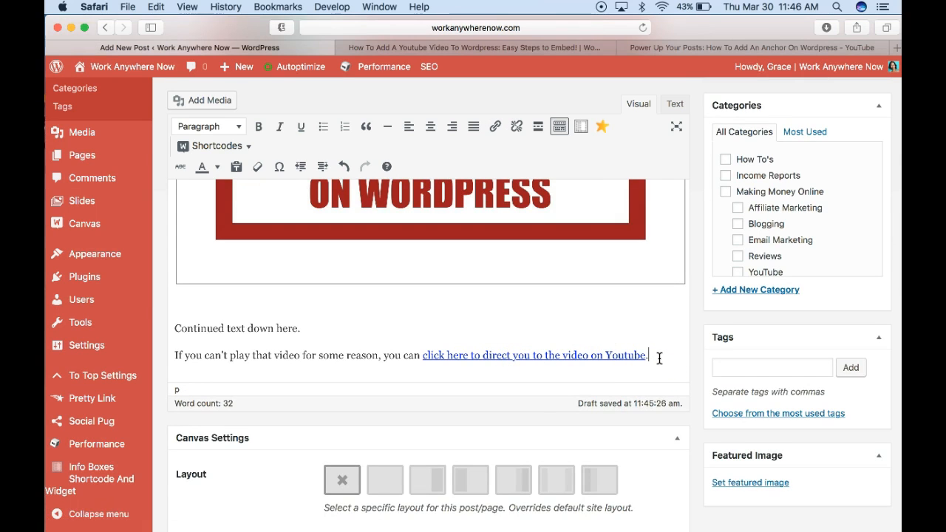
{"action": "scroll", "coordinate": [659, 357], "scroll_direction": "up", "scroll_amount": 2}
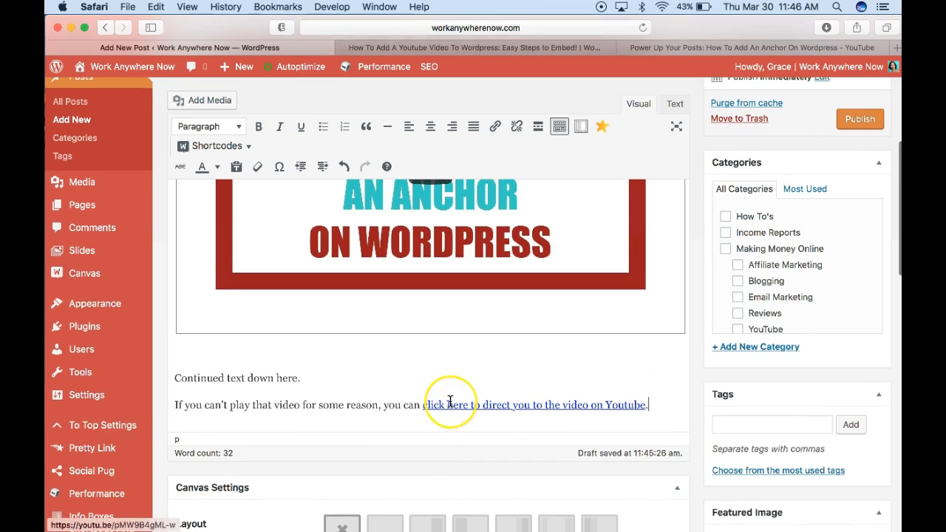
{"action": "scroll", "coordinate": [450, 399], "scroll_direction": "up", "scroll_amount": 2}
{"action": "scroll", "coordinate": [450, 402], "scroll_direction": "up", "scroll_amount": 2}
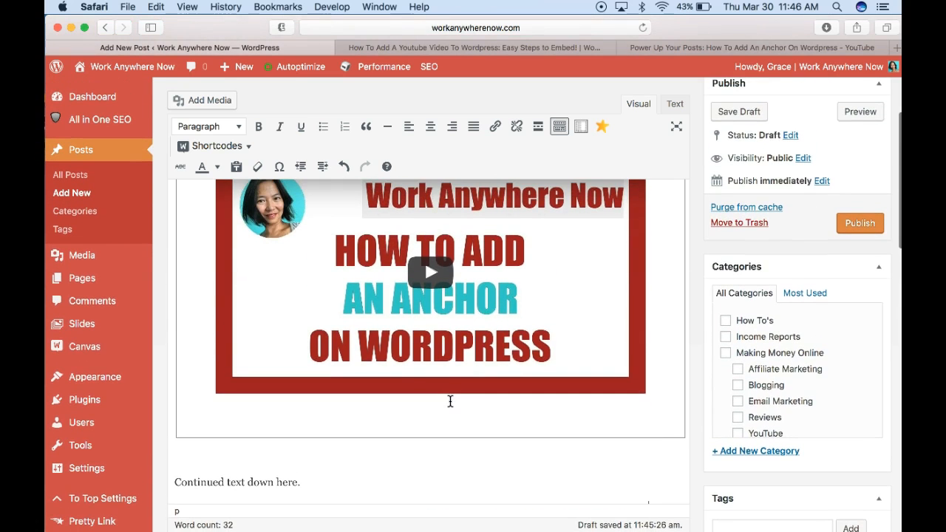
{"action": "scroll", "coordinate": [450, 401], "scroll_direction": "up", "scroll_amount": 2}
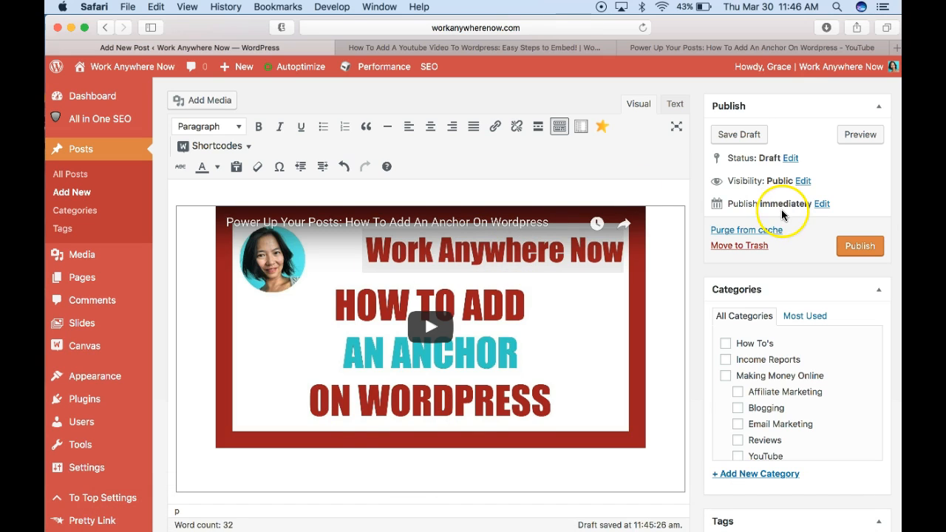
Return to the YouTube page of "Power Up Your Posts: How To Add An Anchor On Wordpress" and view its player and title
{"action": "left_click", "coordinate": [580, 48]}
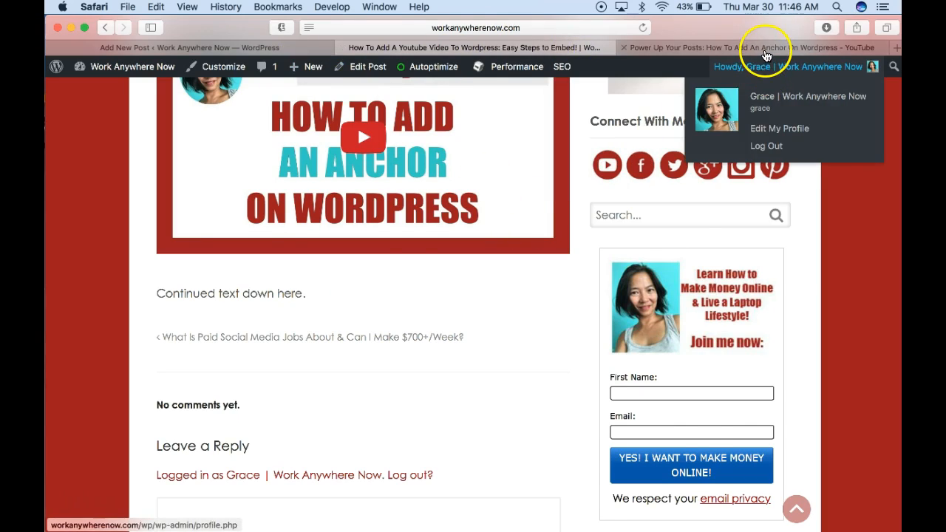
{"action": "left_click", "coordinate": [766, 50]}
{"action": "scroll", "coordinate": [679, 173], "scroll_direction": "up", "scroll_amount": 5}
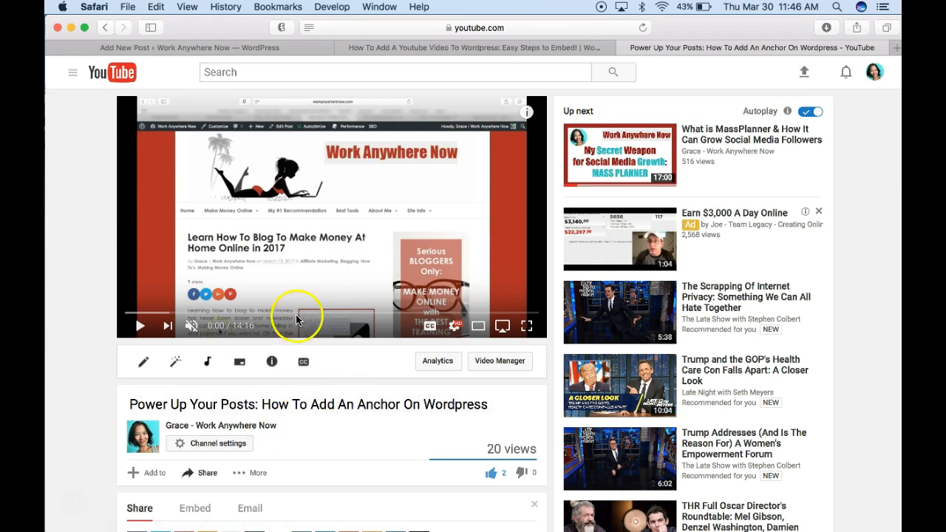
{"action": "scroll", "coordinate": [321, 230], "scroll_direction": "up", "scroll_amount": 1}
{"action": "scroll", "coordinate": [320, 230], "scroll_direction": "down", "scroll_amount": 1}
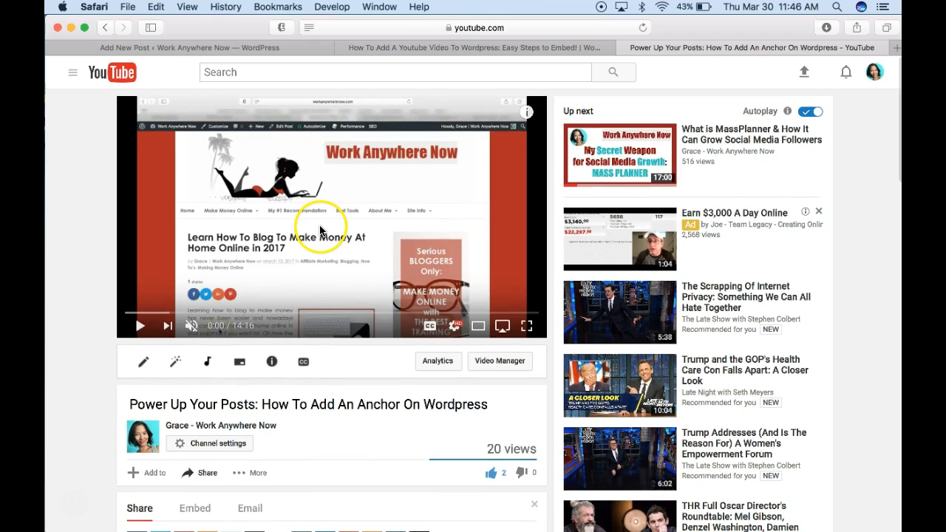